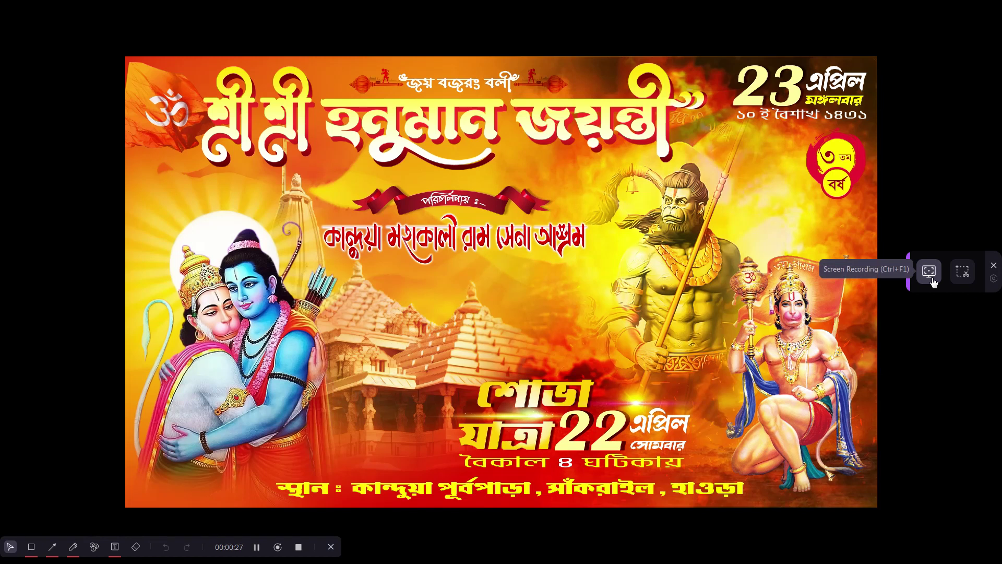
Leave the full-screen poster preview and bring back the Photoshop toolbars and panels
left_click(933, 282)
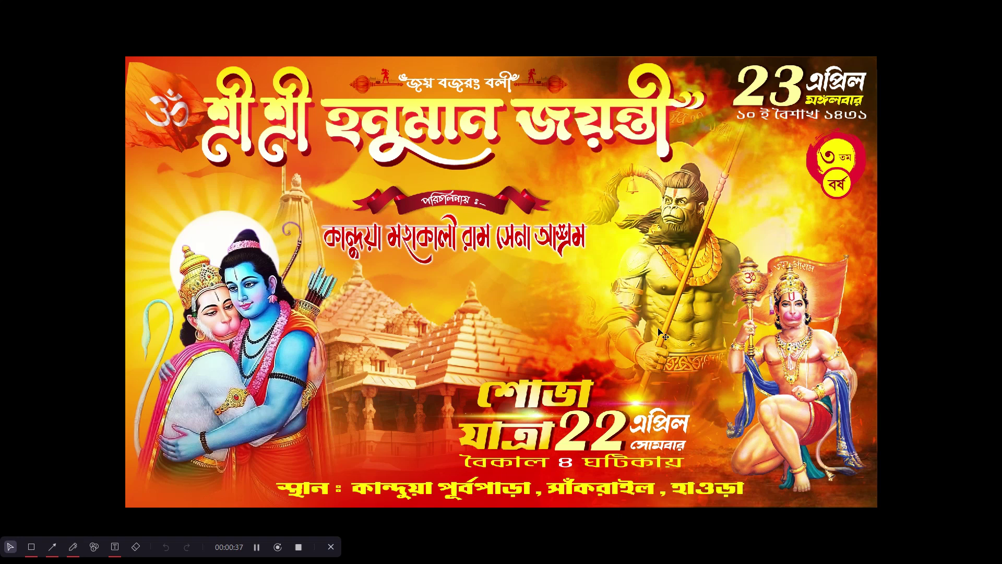
key("f")
key("Tab")
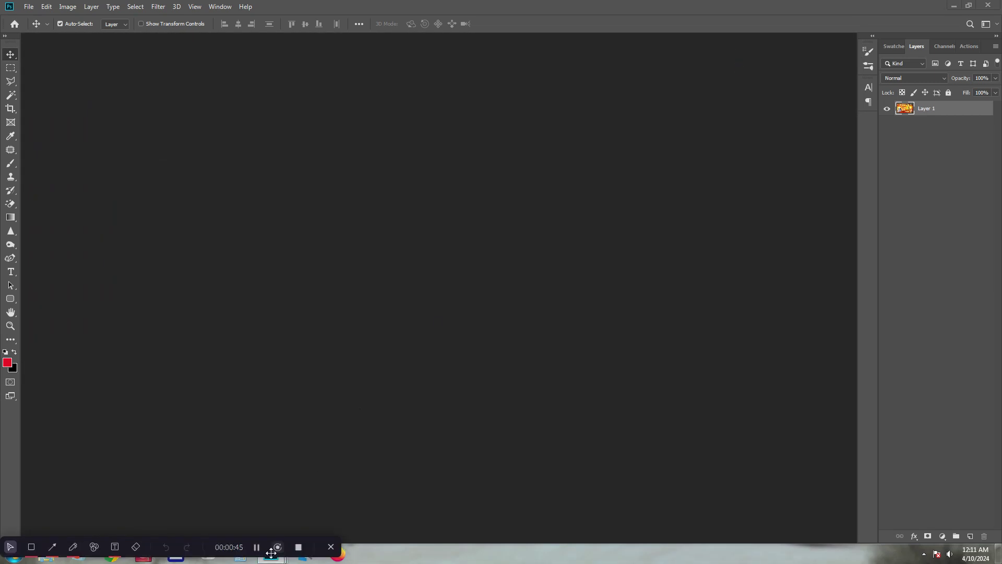
Open Hanuman Jayanty.psd from the taskbar and dock it as a tab filling the workspace
mouse_move(271, 556)
left_click(280, 473)
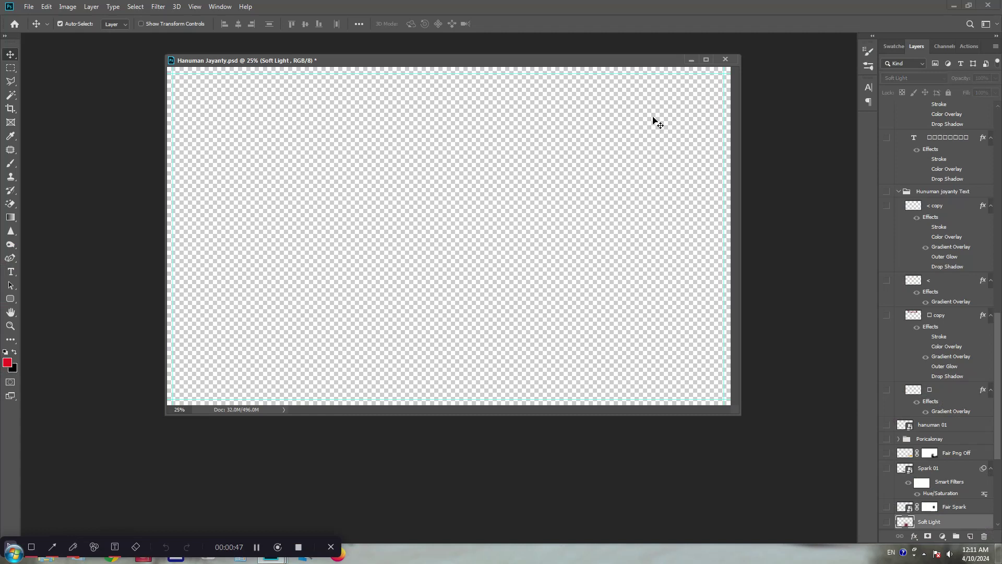
left_click_drag(633, 61, 601, 42)
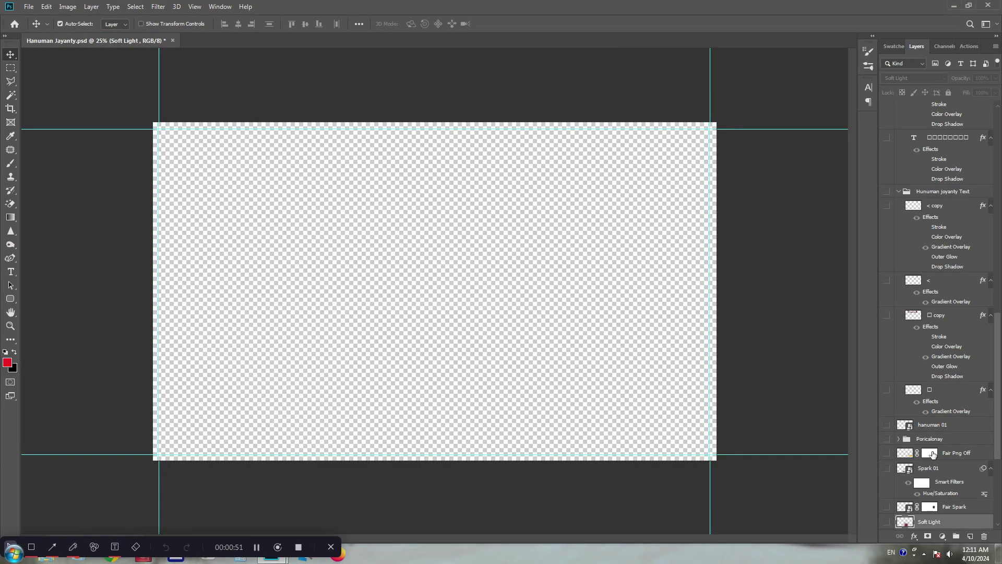
scroll(933, 456, "down", 5)
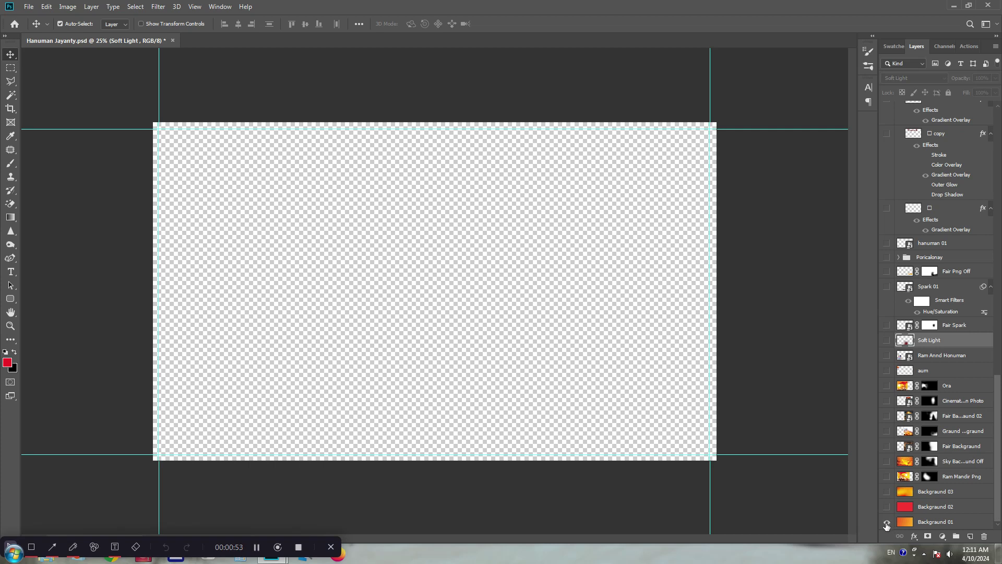
Show the Background 01, Background 03, temple, fiery sky, rocky ground, burst and Hanuman layers
left_click(887, 522)
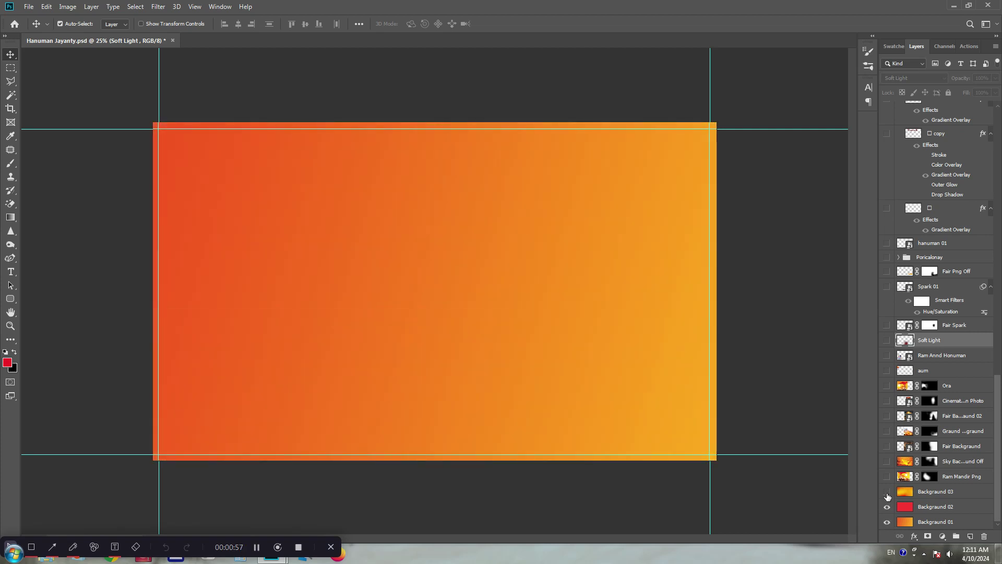
left_click(886, 493)
left_click(887, 476)
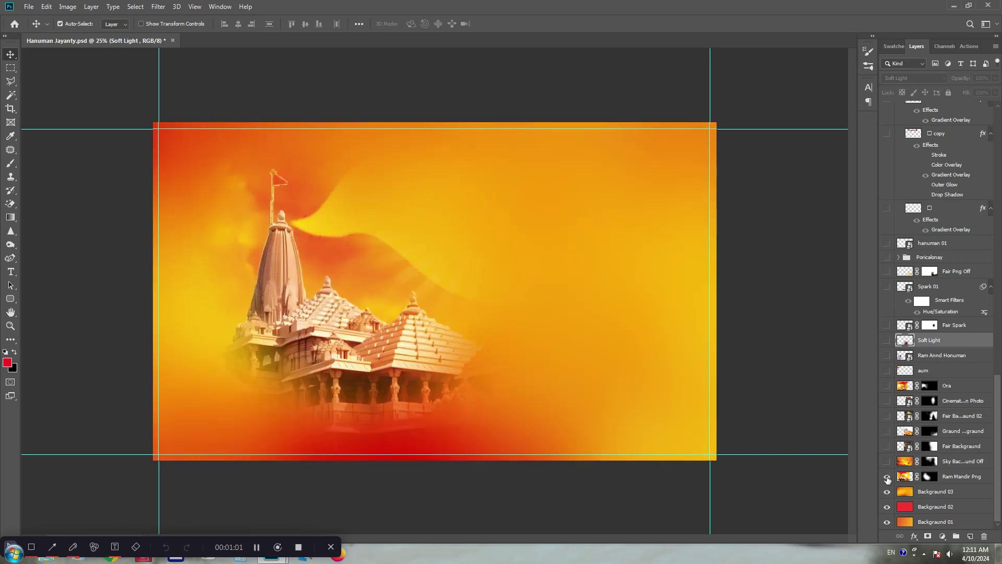
left_click(887, 447)
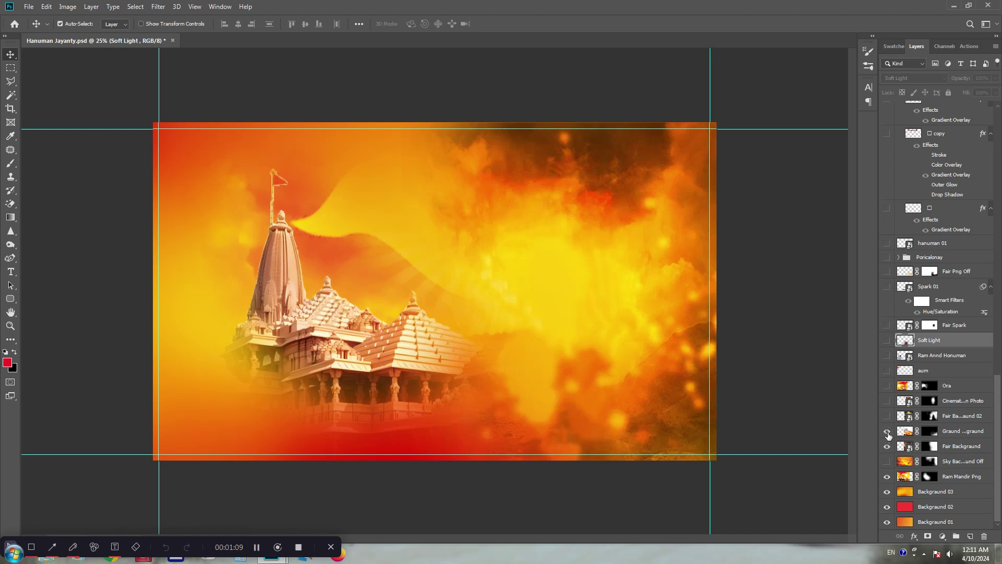
left_click(887, 431)
left_click(887, 416)
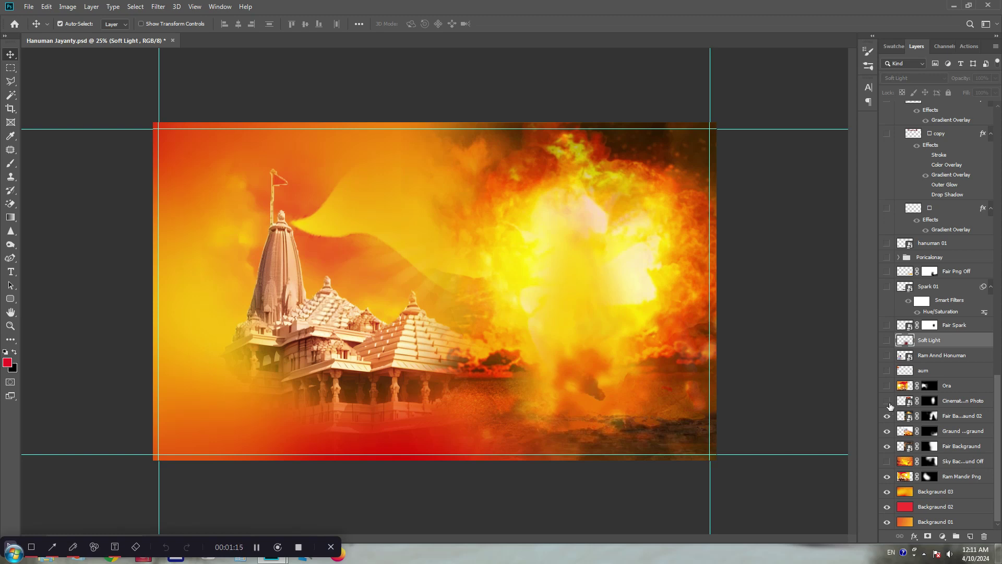
left_click(887, 400)
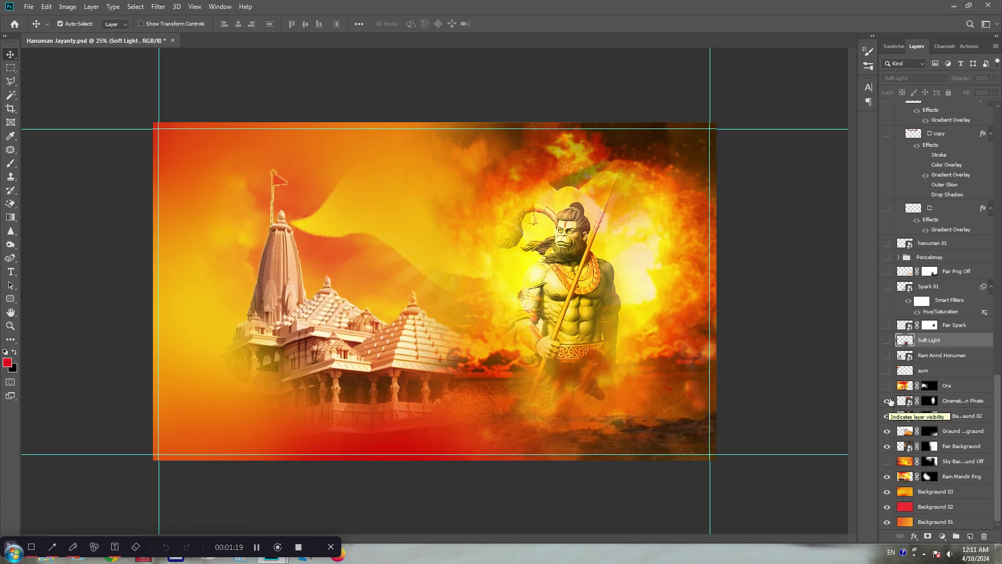
Show the Ram Annd Honuman, Ora halo, aum flag, Fair Spark and Soft Light layers
left_click(887, 356)
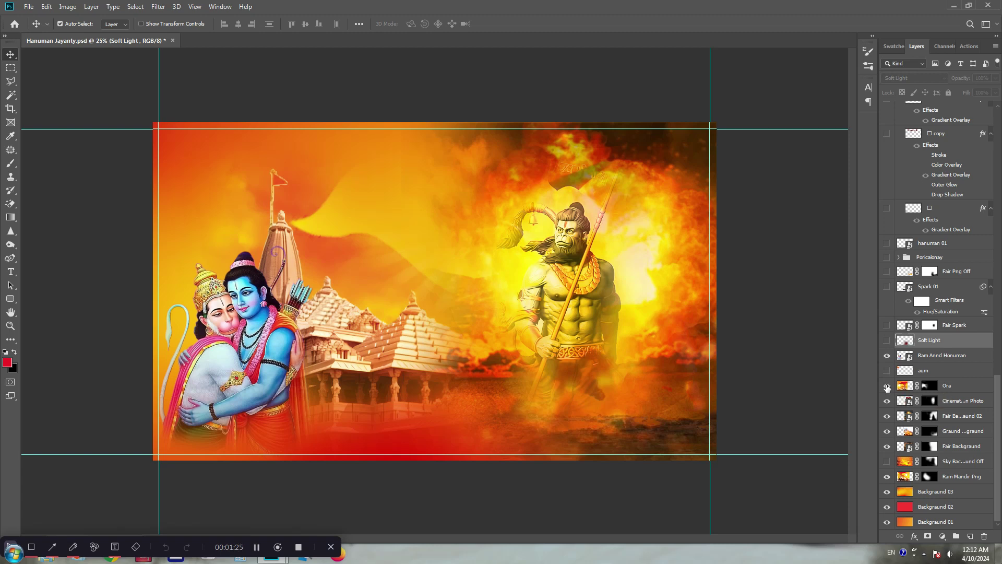
left_click(886, 386)
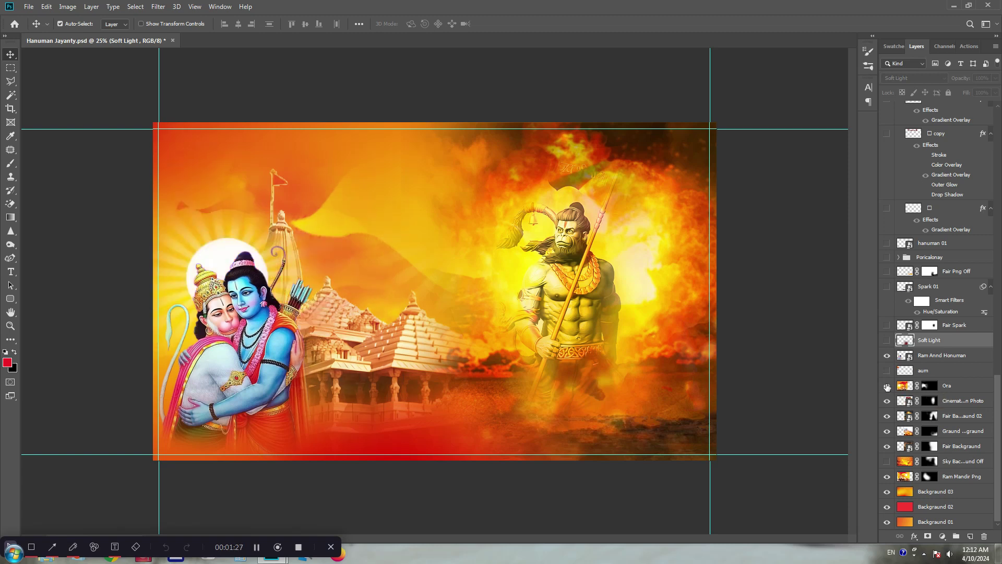
left_click(886, 370)
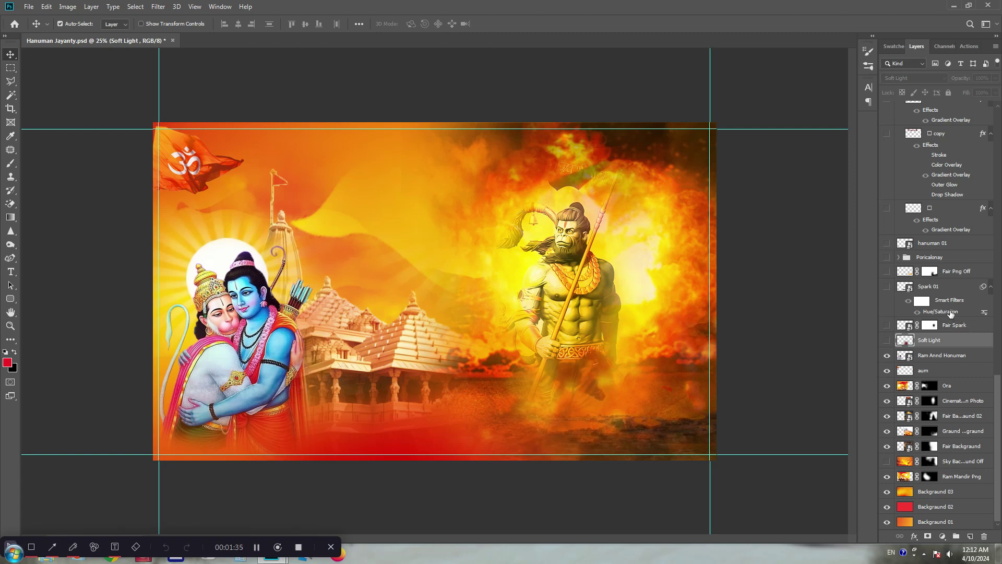
left_click(886, 341)
left_click(886, 326)
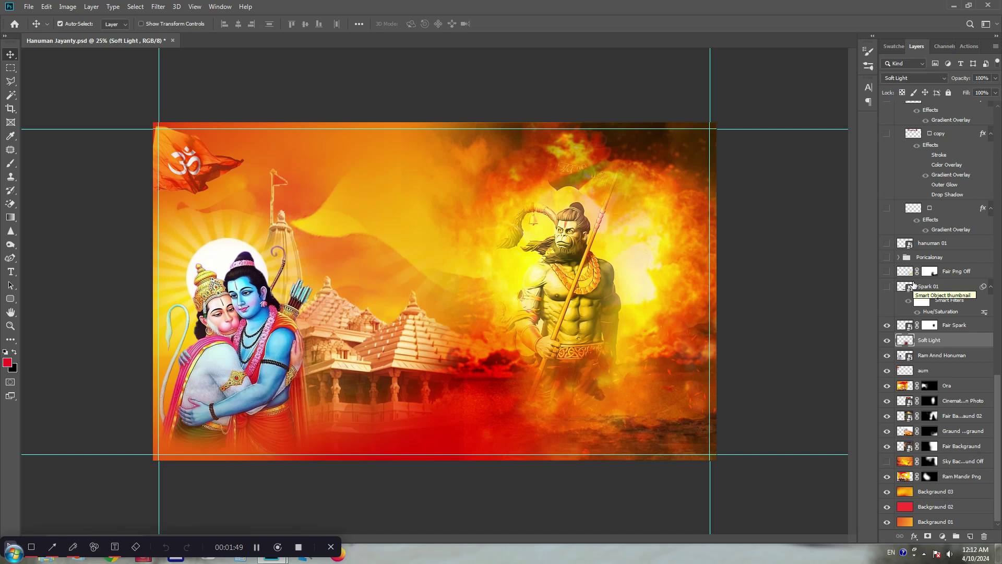
Collapse the Hunuman joyanty Text group and scroll to the top of the layer list
scroll(913, 284, "up", 3)
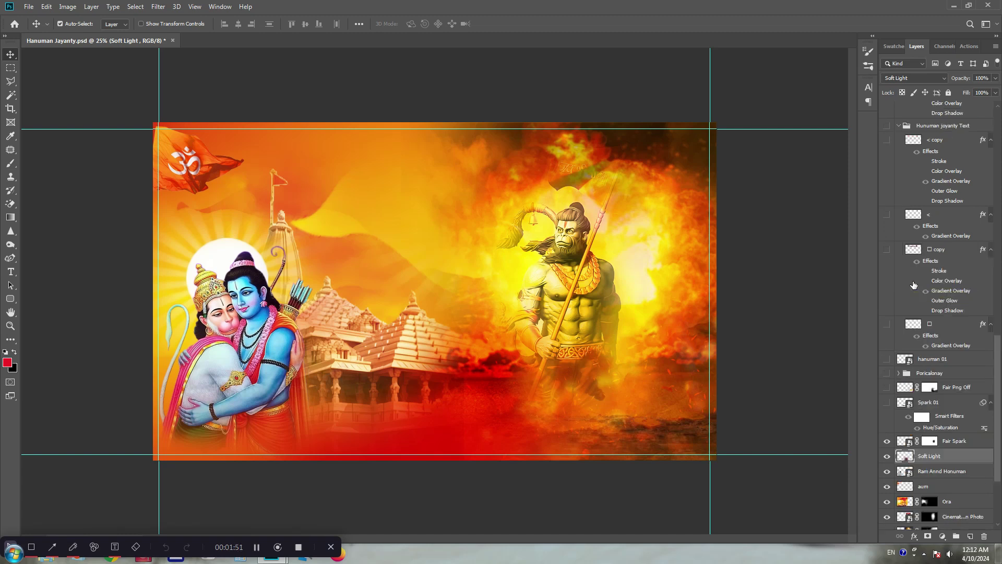
scroll(913, 284, "up", 1)
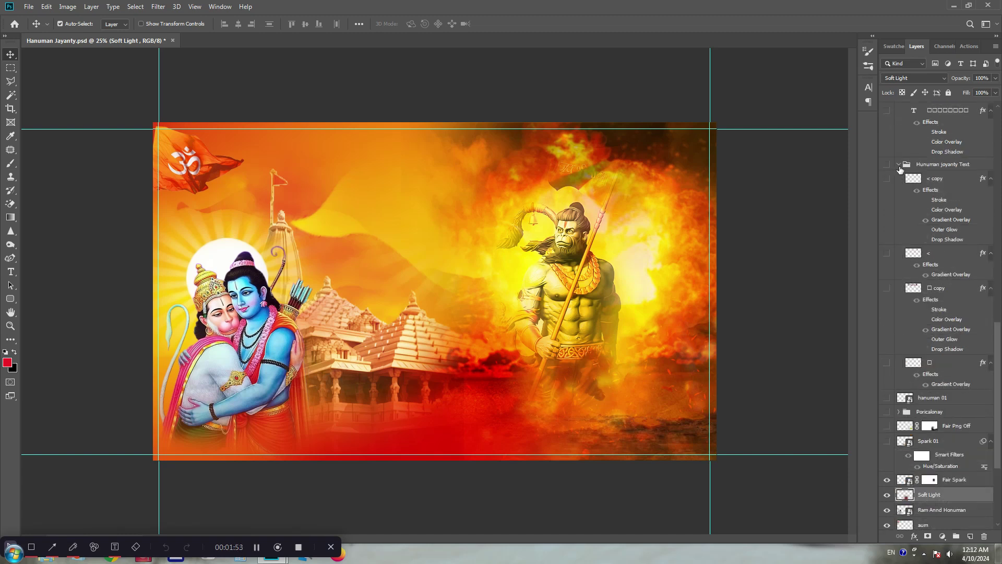
left_click(899, 165)
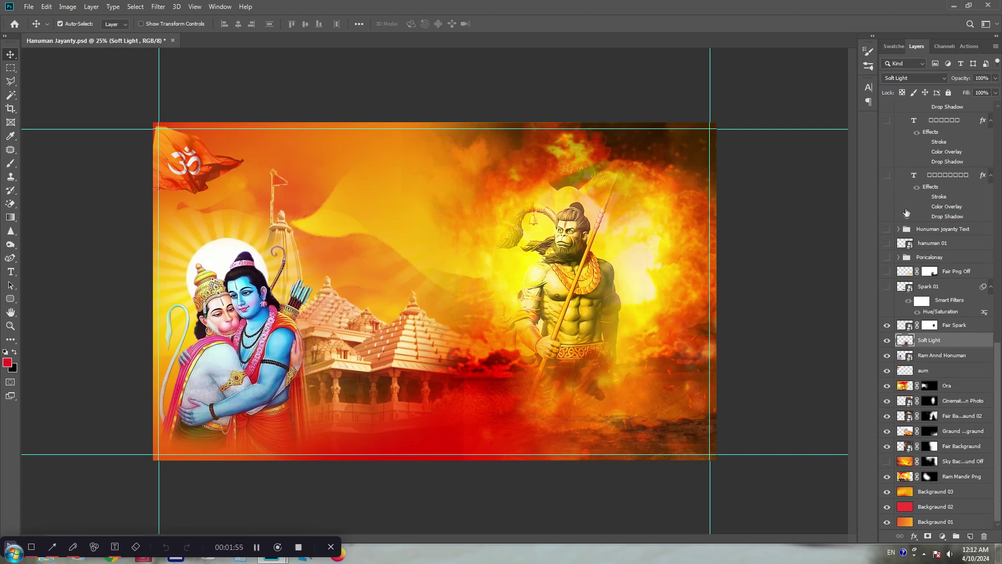
scroll(910, 227, "up", 5)
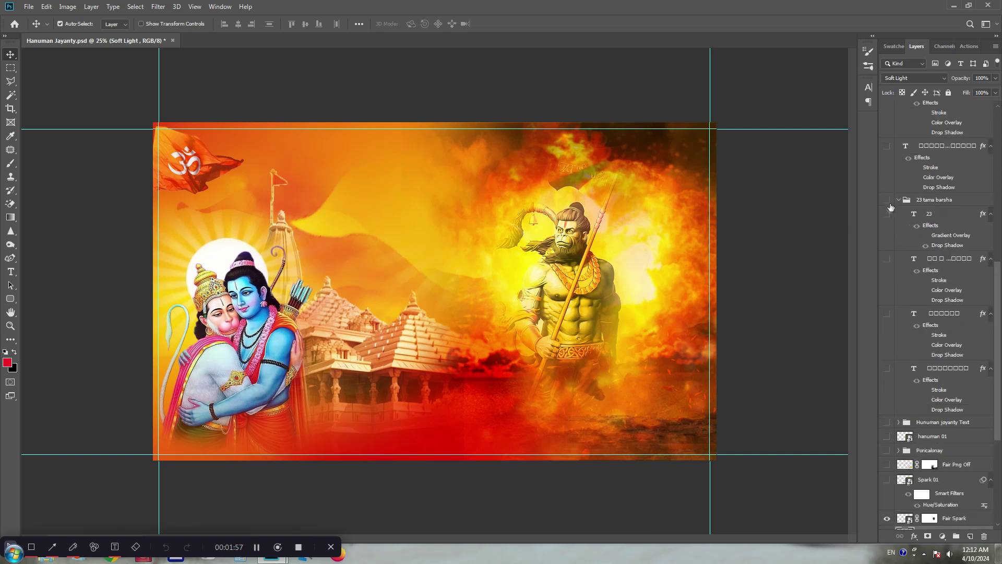
scroll(899, 234, "up", 3)
scroll(900, 233, "up", 2)
scroll(899, 233, "up", 2)
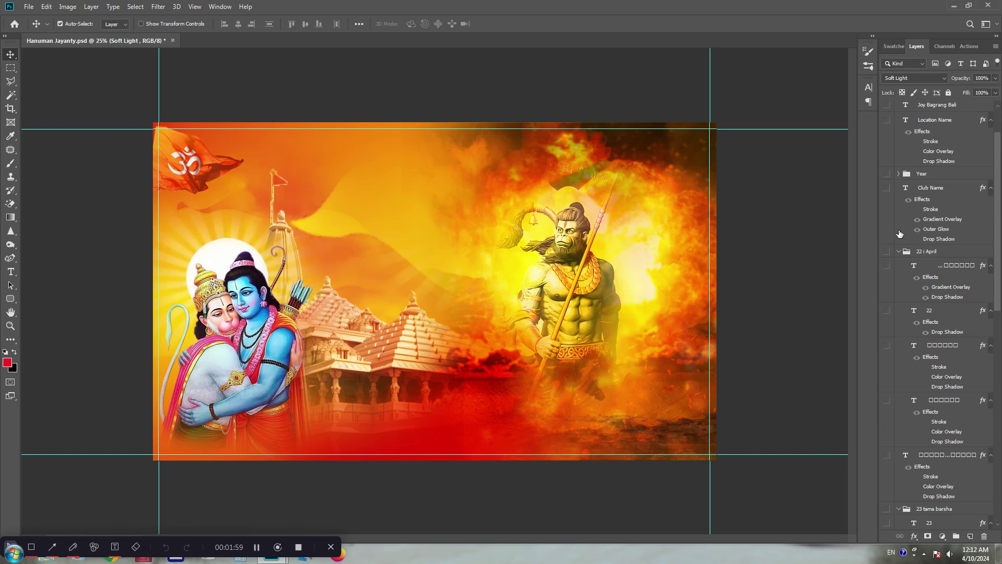
scroll(899, 233, "up", 3)
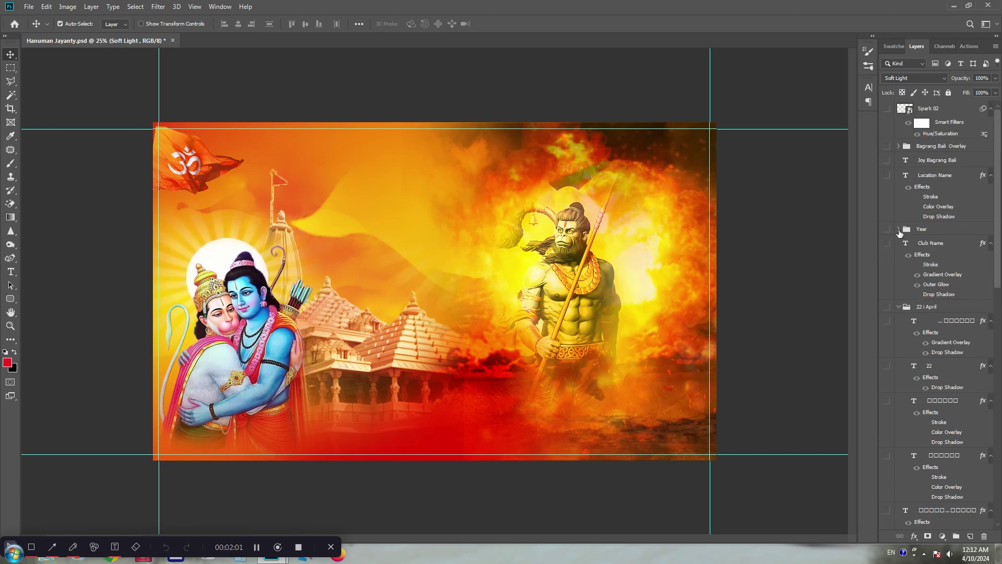
Show the Bagrang Bali Overlay ornaments and the Joy Bagrang Bali tagline
left_click(887, 147)
left_click(887, 161)
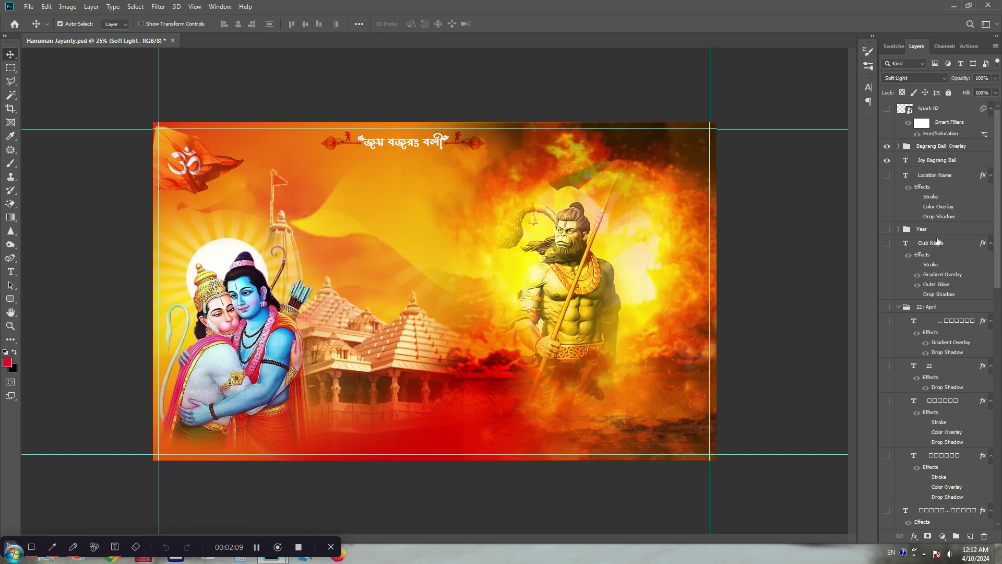
scroll(936, 244, "down", 2)
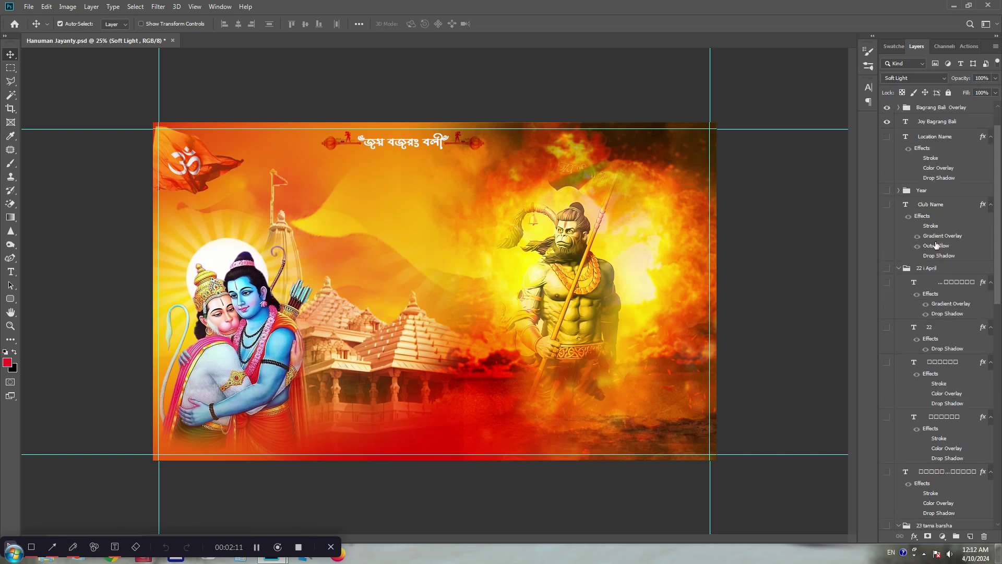
scroll(936, 245, "down", 2)
scroll(936, 245, "down", 2)
scroll(935, 245, "down", 2)
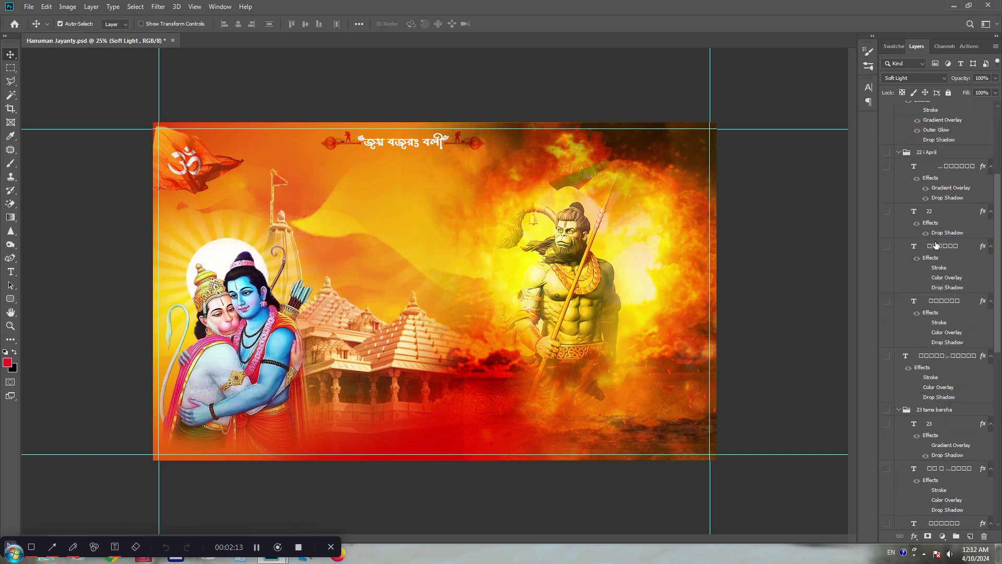
scroll(936, 284, "down", 3)
scroll(935, 284, "down", 3)
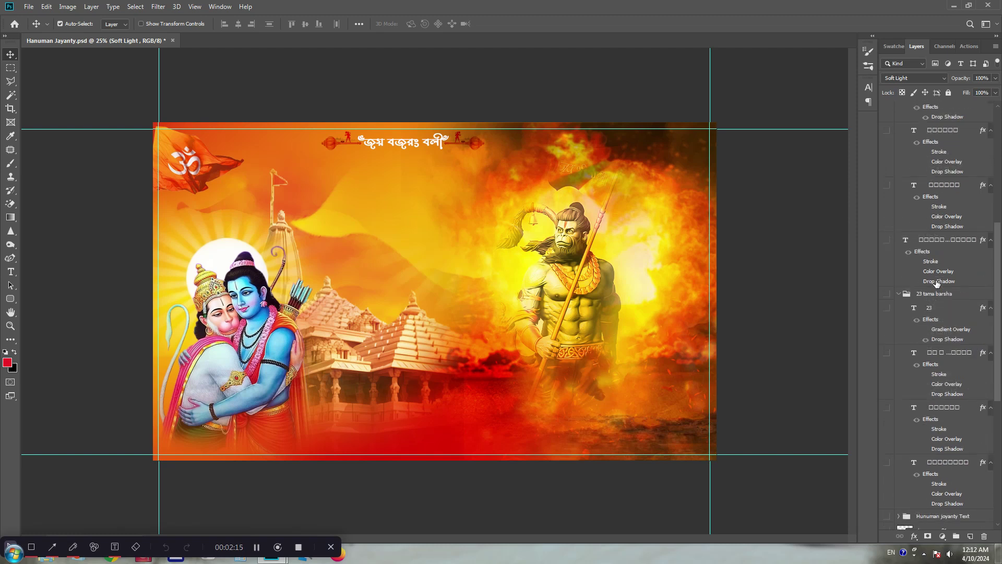
scroll(935, 283, "down", 2)
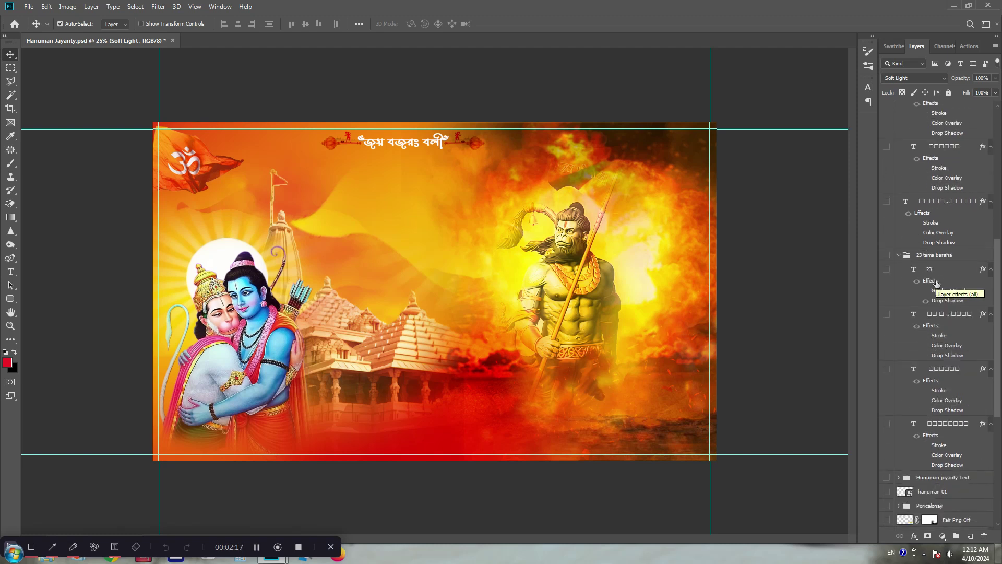
Turn on and expand the Hunuman joyanty Text group, showing the title layers and dark outline
left_click(886, 478)
left_click(898, 477)
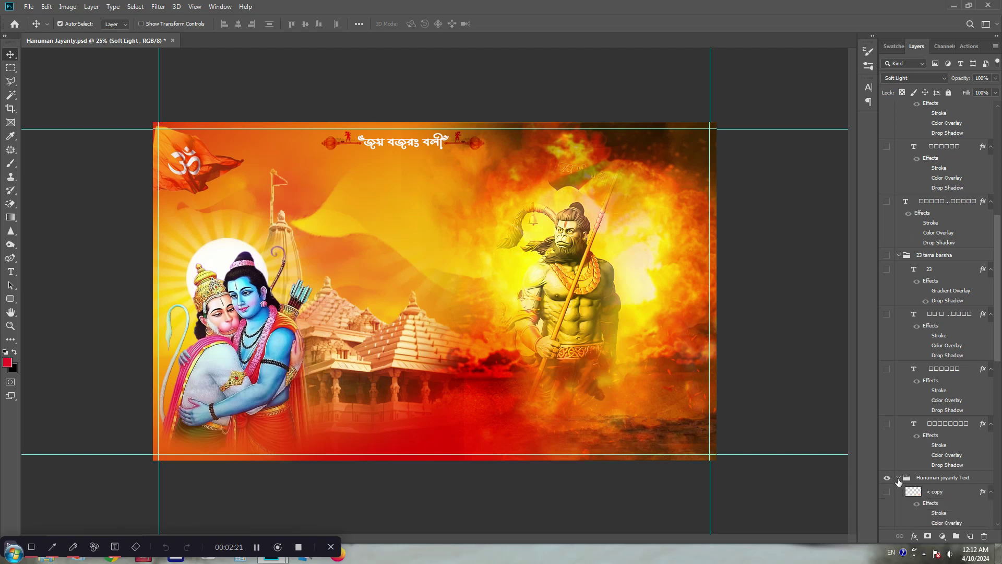
scroll(930, 474, "down", 4)
left_click(887, 415)
left_click(888, 492)
scroll(900, 491, "down", 5)
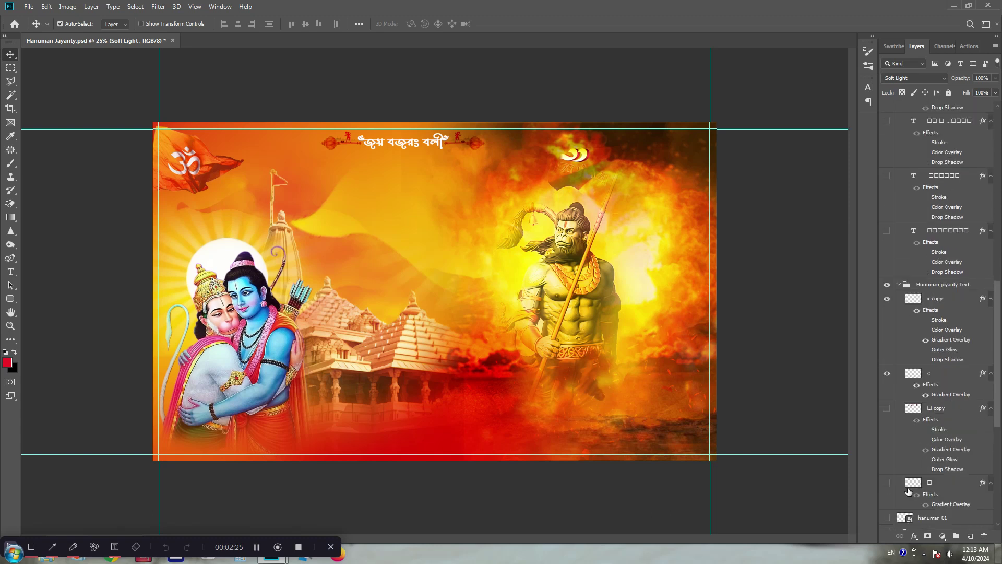
left_click(887, 408)
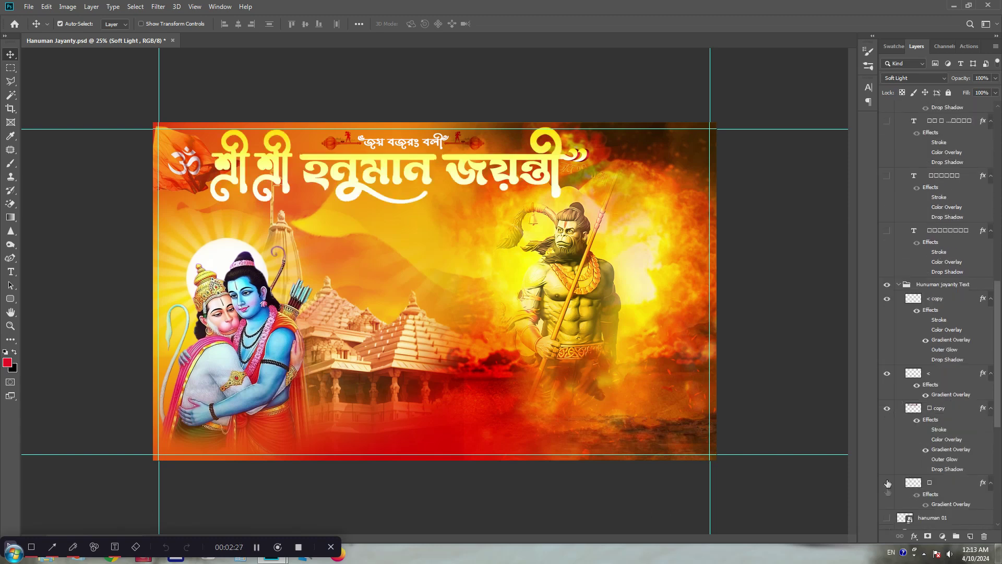
scroll(959, 466, "down", 2)
left_click(886, 447)
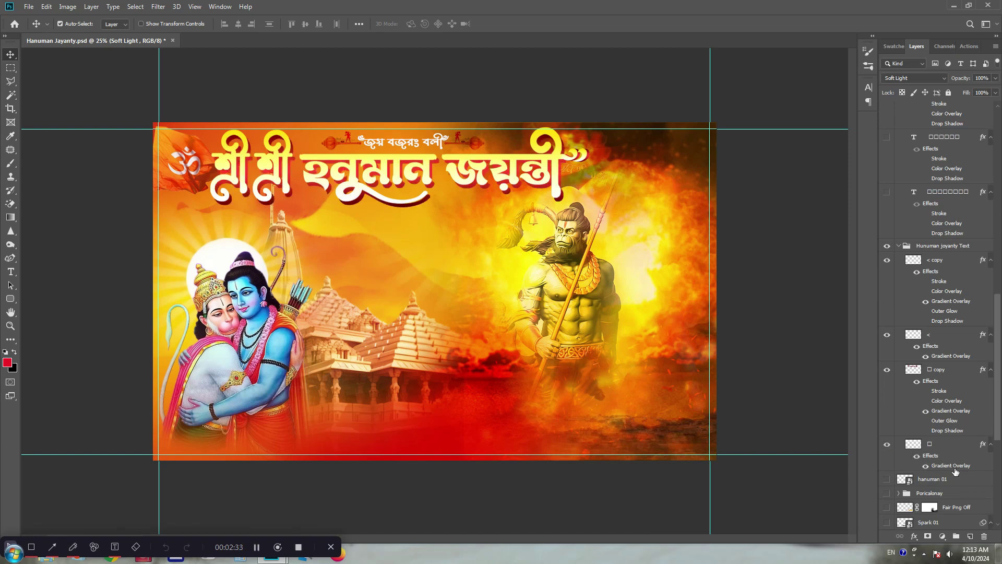
scroll(955, 471, "down", 4)
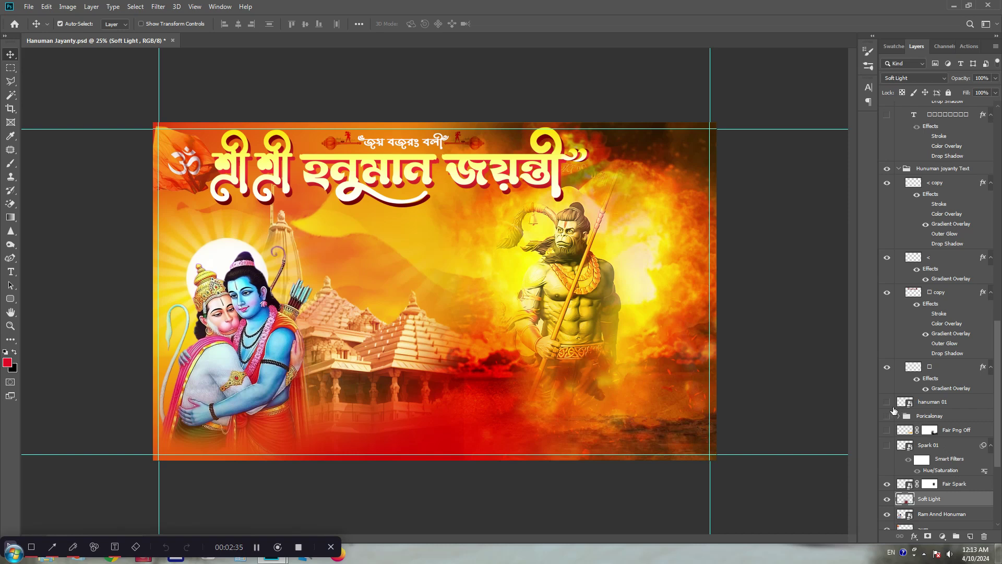
Reveal the kneeling hanuman 01 figure
left_click(886, 402)
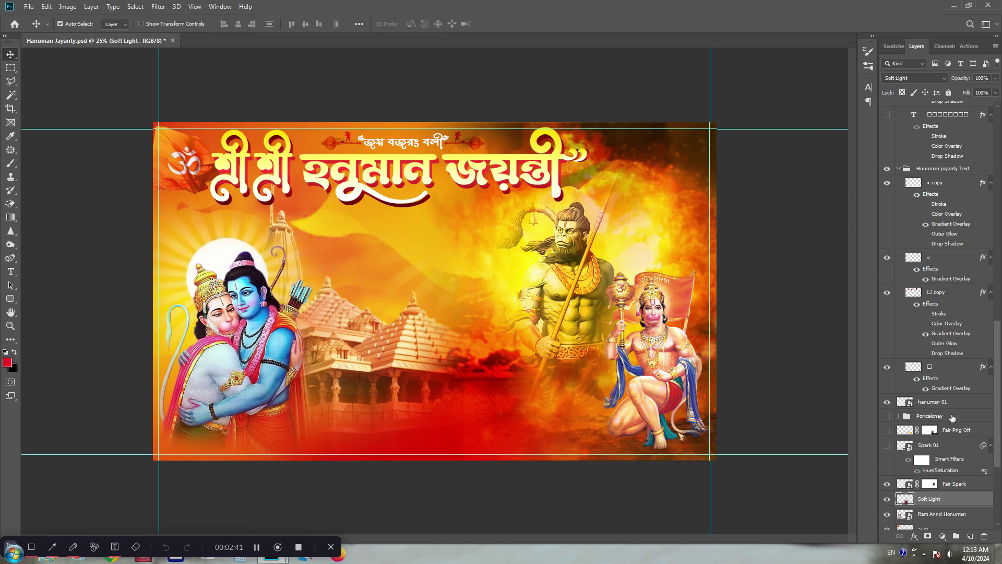
scroll(951, 417, "up", 3)
scroll(952, 418, "up", 3)
scroll(952, 417, "up", 3)
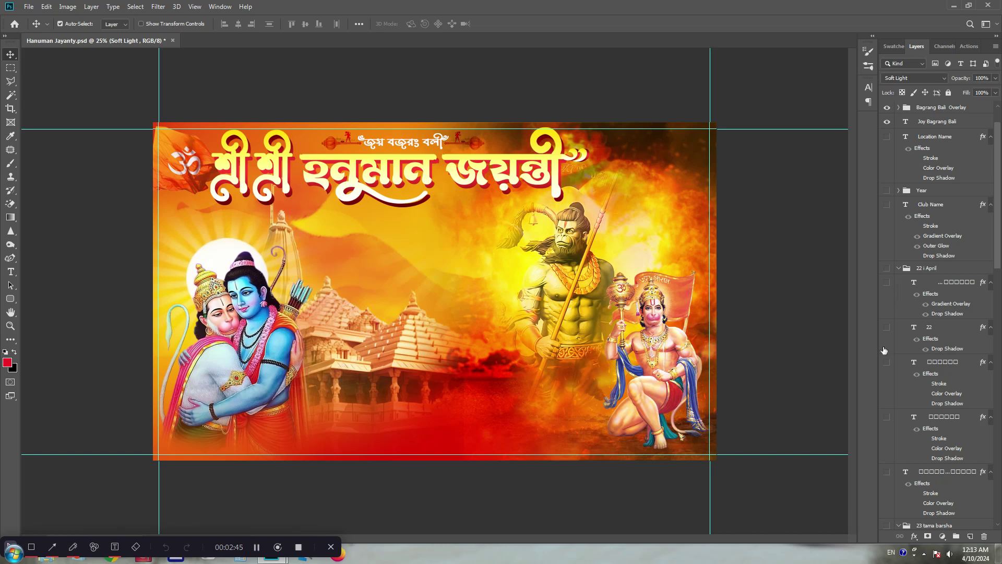
Show the শোভা যাত্রা text with 22, এপ্রিল, সোমবার and বৈকাল ৪ ঘটিকায়
left_click(887, 287)
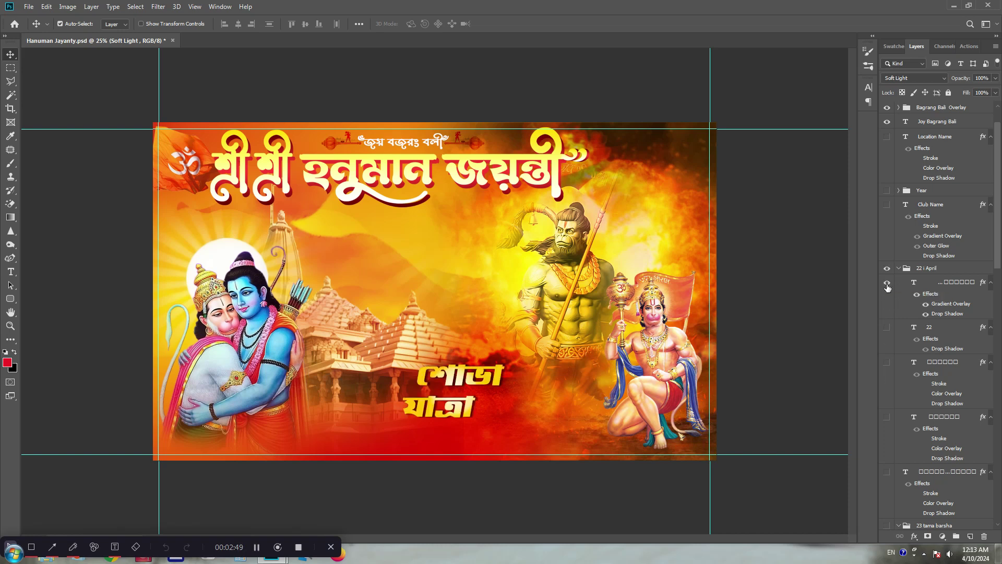
left_click(887, 327)
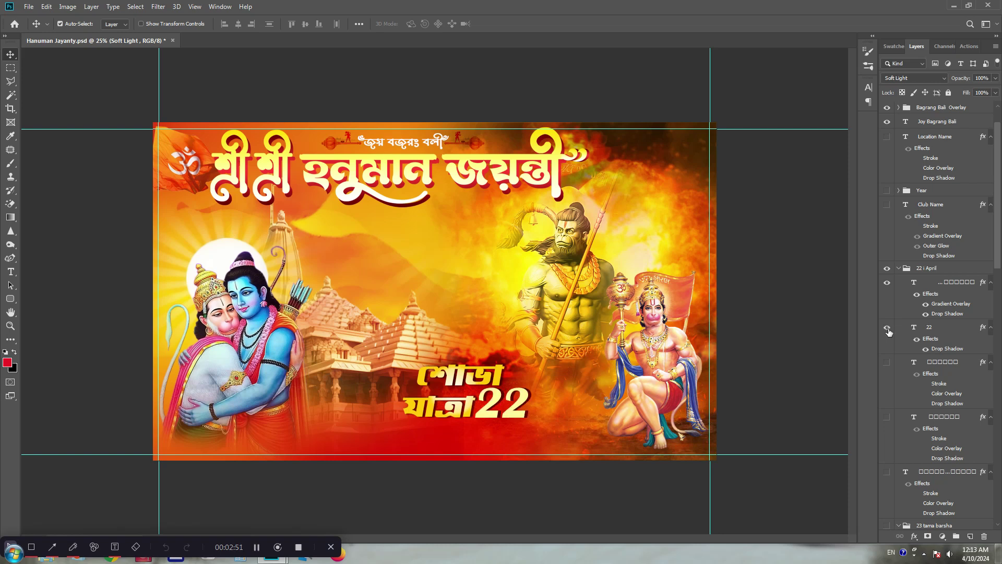
left_click(887, 364)
scroll(887, 364, "down", 2)
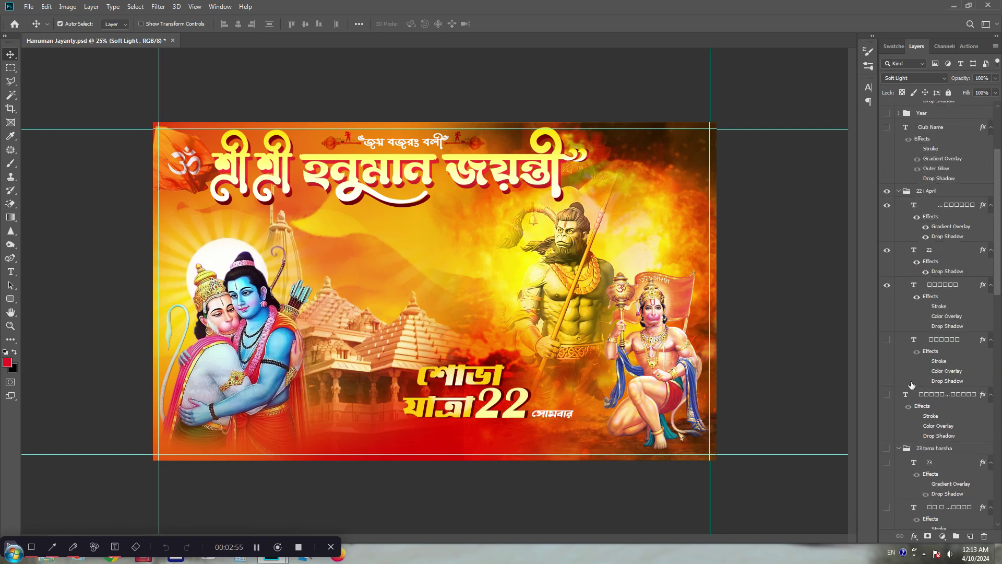
left_click(887, 342)
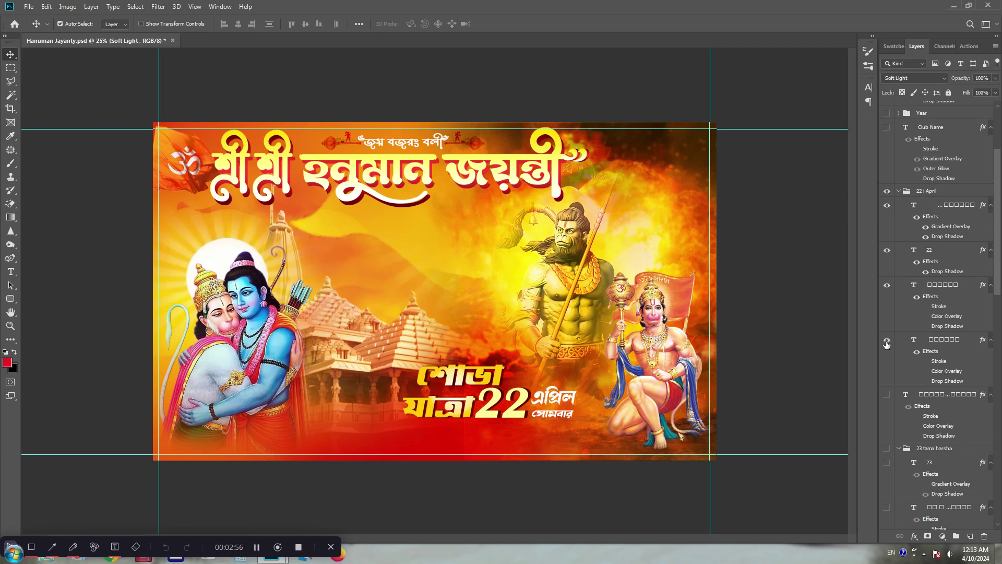
left_click(886, 394)
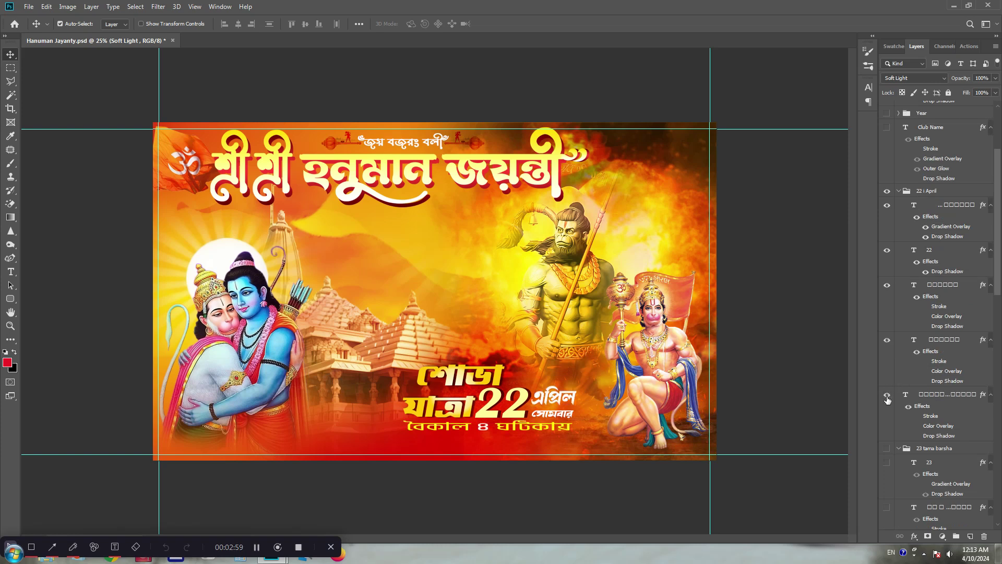
Turn on the Spark 02 glow near the 22 date
scroll(915, 398, "down", 2)
scroll(916, 397, "down", 2)
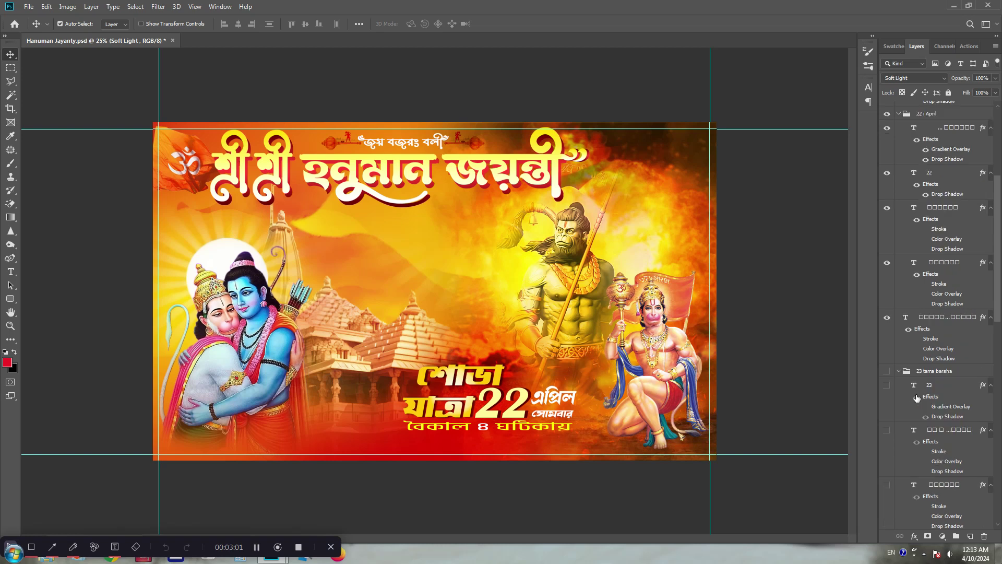
scroll(917, 398, "up", 3)
scroll(917, 398, "up", 3)
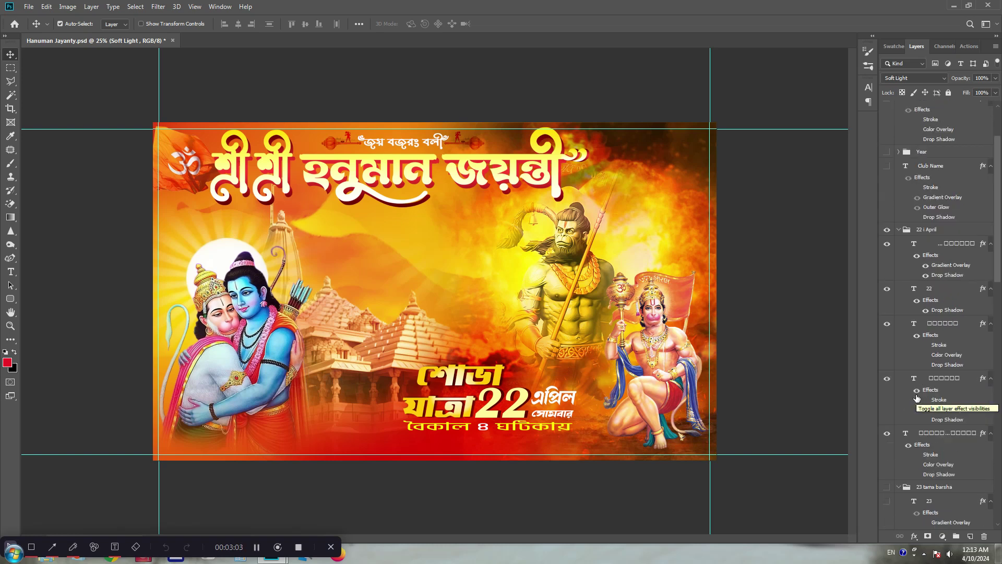
scroll(917, 397, "up", 4)
left_click(887, 108)
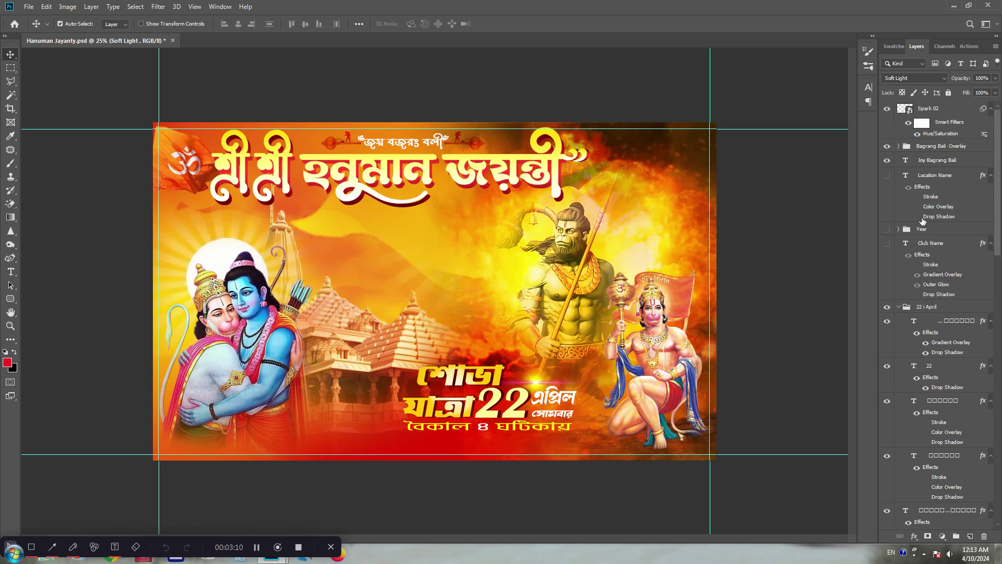
Show the Location Name line and the Club Name text
left_click(887, 176)
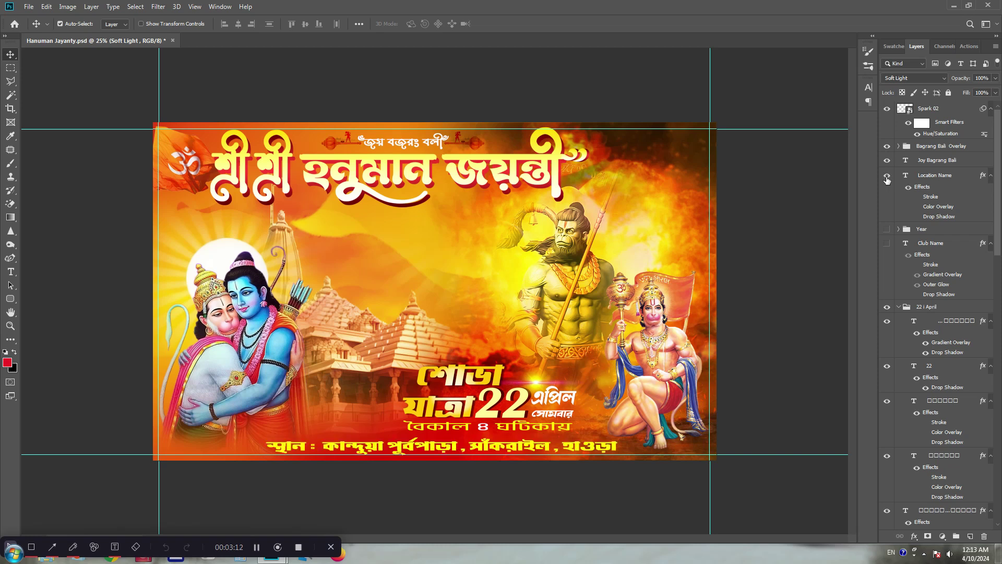
left_click(887, 243)
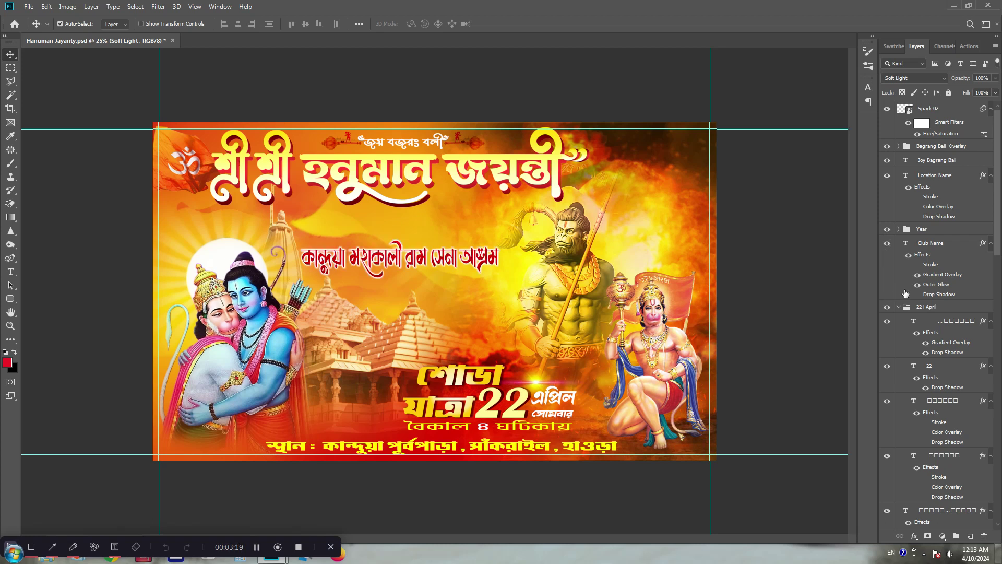
scroll(905, 293, "down", 4)
scroll(903, 295, "down", 3)
scroll(901, 297, "down", 3)
Show the top-right 23 এপ্রিল মঙ্গলবার, ১০ ই বৈশাখ ১৪৩১ date block layers
left_click(886, 293)
left_click(887, 308)
left_click(887, 356)
left_click(887, 410)
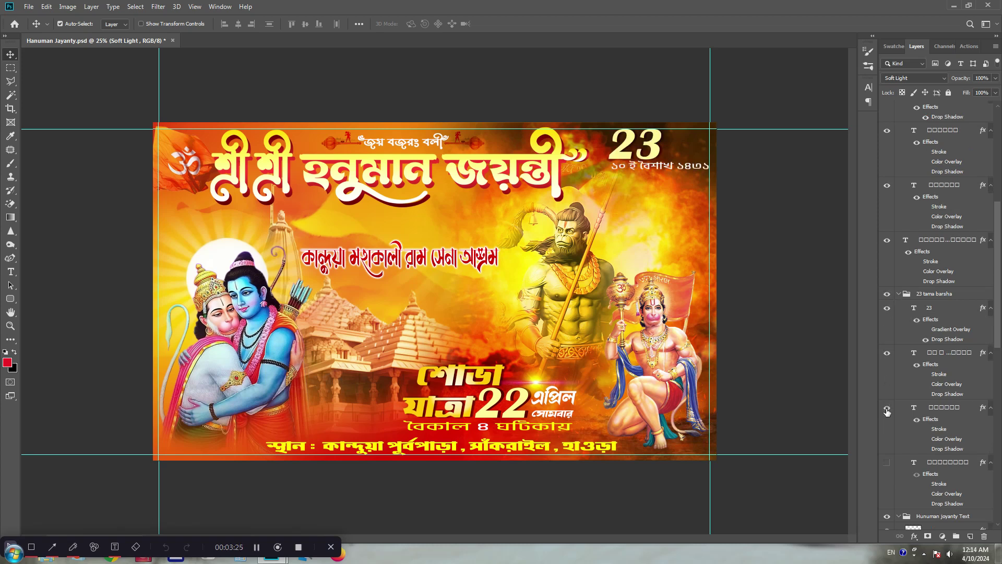
scroll(887, 409, "down", 3)
left_click(887, 386)
Reveal the Poricalonay পরিচালনায় ribbon above the club name
scroll(917, 390, "down", 2)
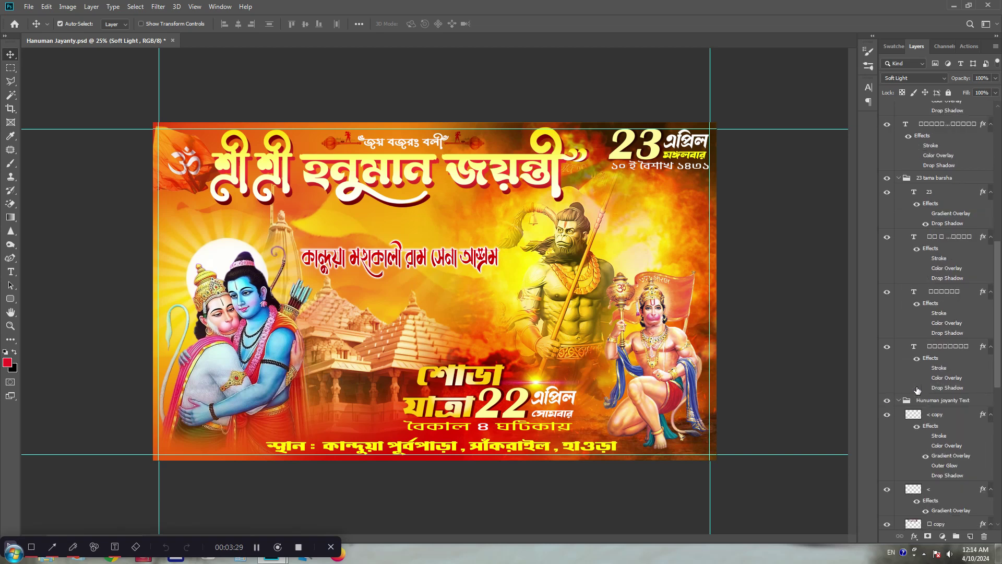
scroll(917, 390, "down", 2)
scroll(917, 390, "down", 5)
scroll(917, 390, "down", 5)
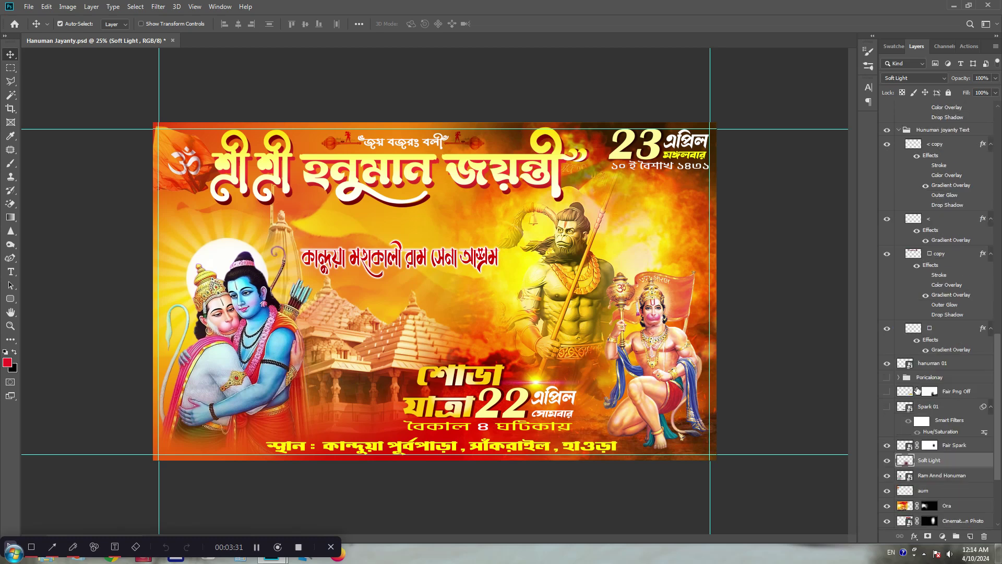
scroll(916, 390, "down", 4)
left_click(886, 340)
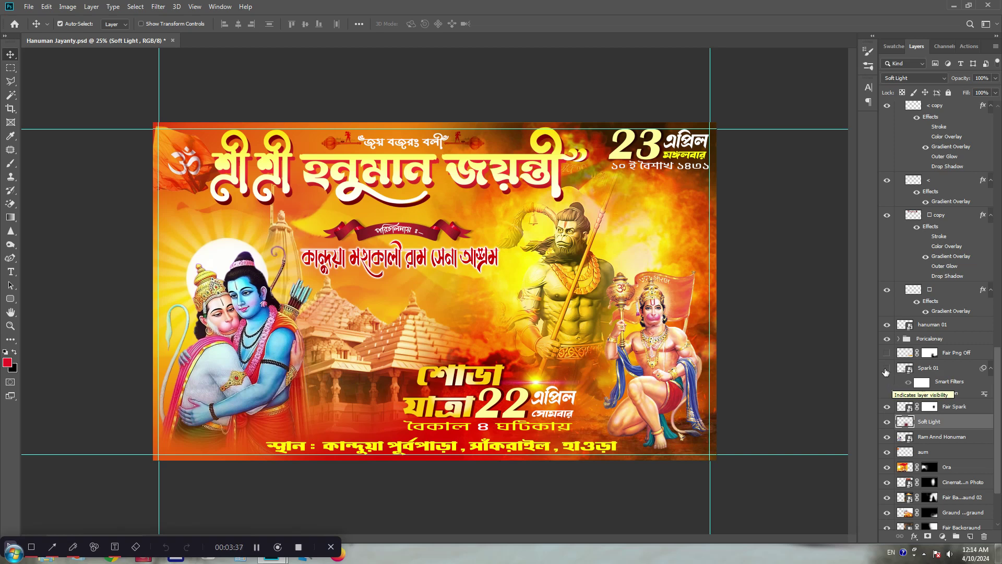
Turn on the Spark 01 glow near শোভা and scroll through the whole layer list
left_click(886, 369)
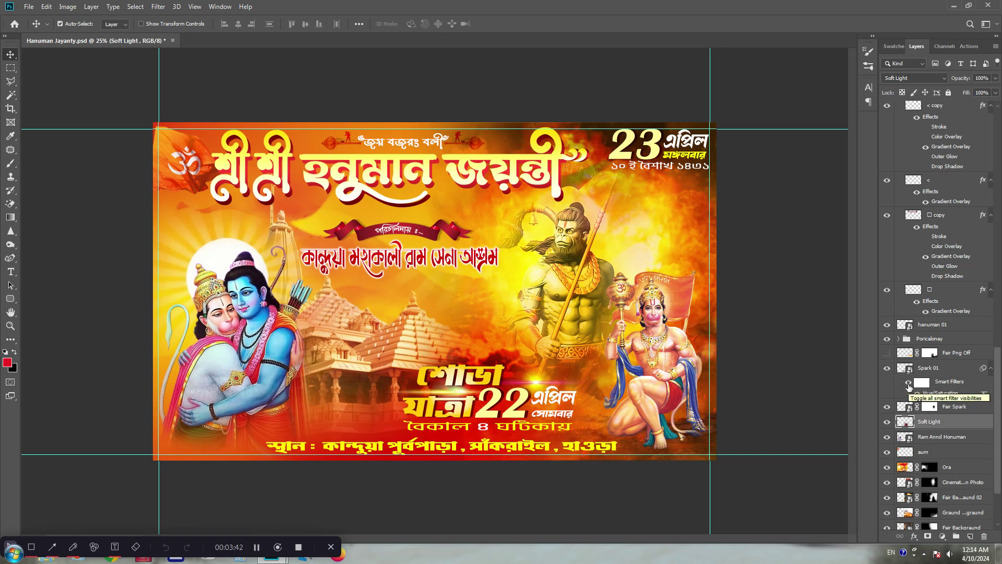
scroll(907, 381, "down", 2)
scroll(908, 384, "down", 1)
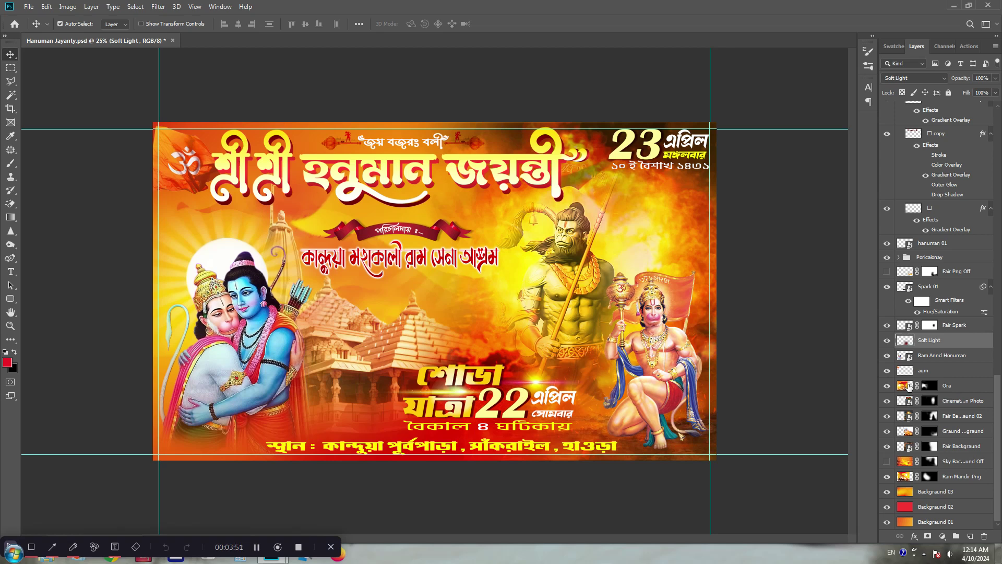
scroll(909, 386, "up", 3)
scroll(908, 386, "up", 3)
scroll(908, 386, "up", 2)
scroll(909, 386, "up", 2)
scroll(909, 386, "up", 3)
scroll(909, 386, "up", 3)
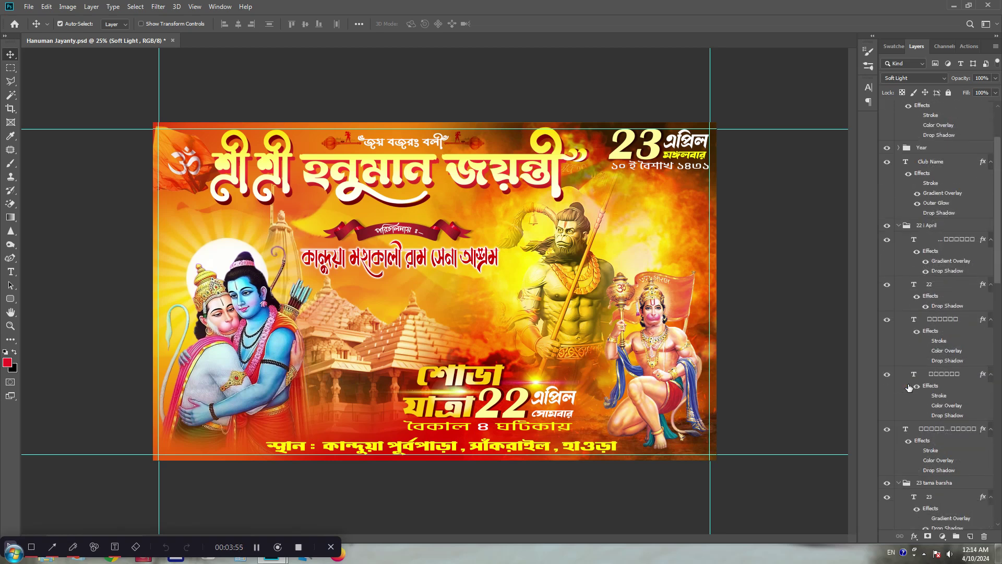
scroll(909, 386, "up", 2)
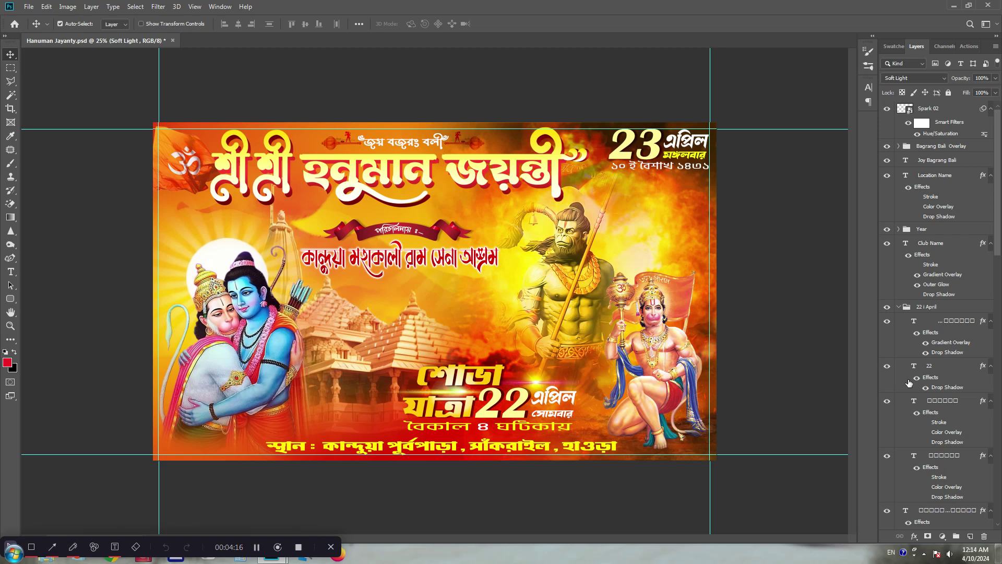
left_click(257, 350)
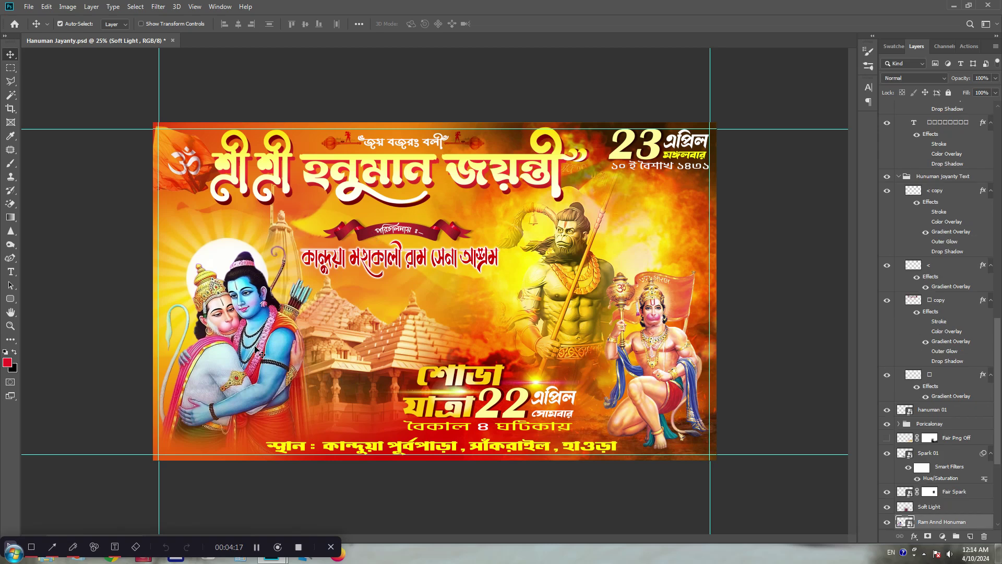
right_click(258, 351)
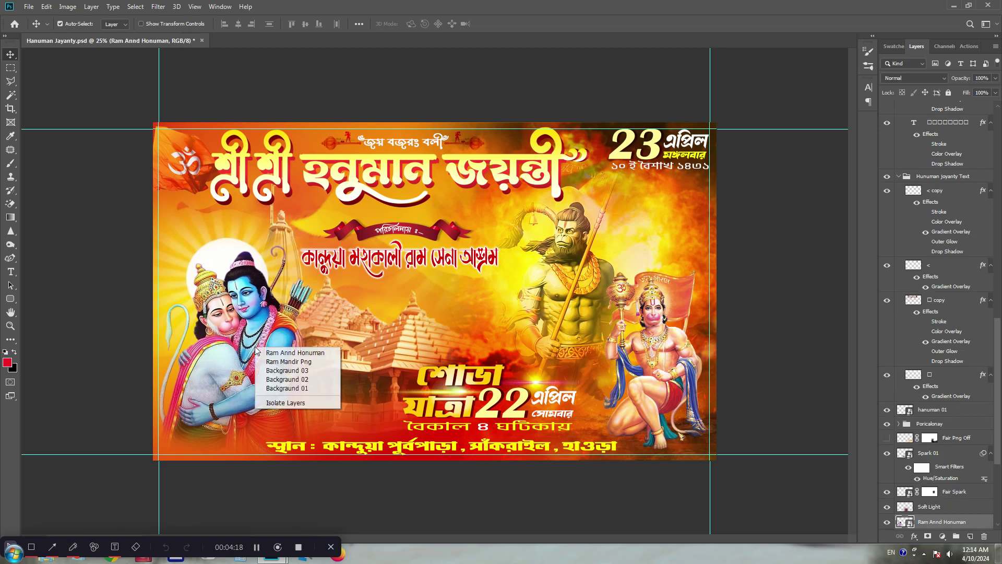
left_click(282, 354)
left_click_drag(256, 359, 246, 346)
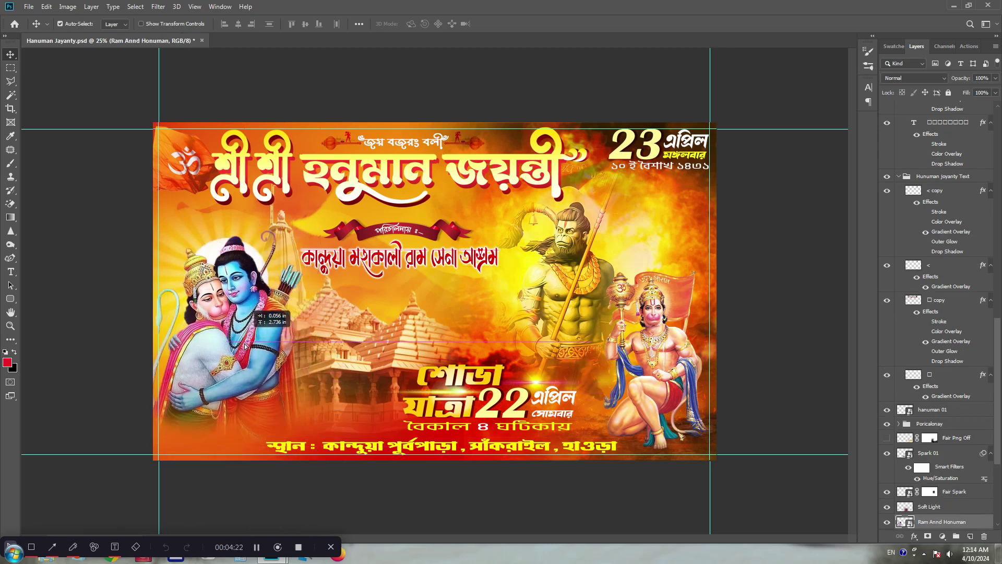
key("ctrl+z")
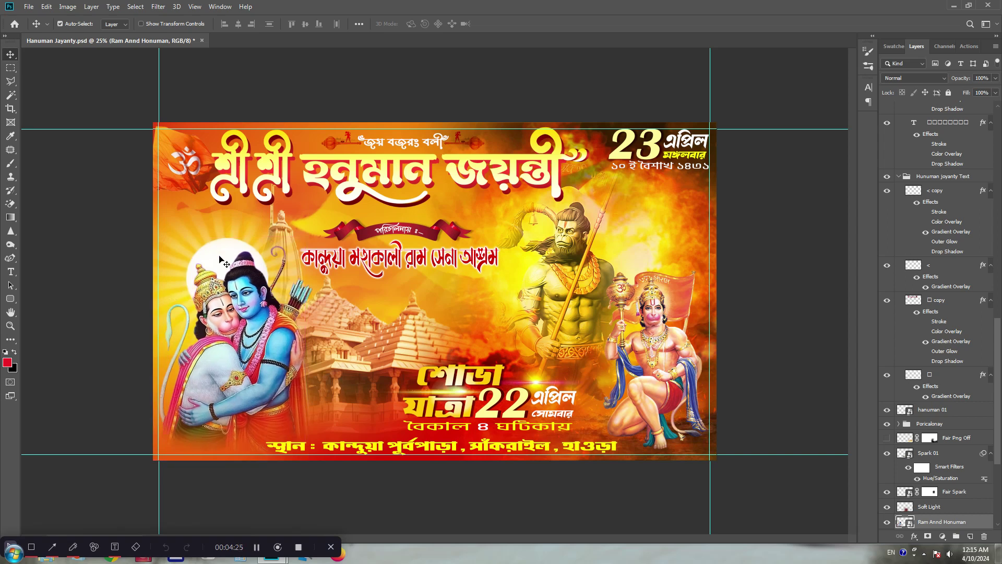
left_click(221, 260)
right_click(221, 259)
left_click(236, 262)
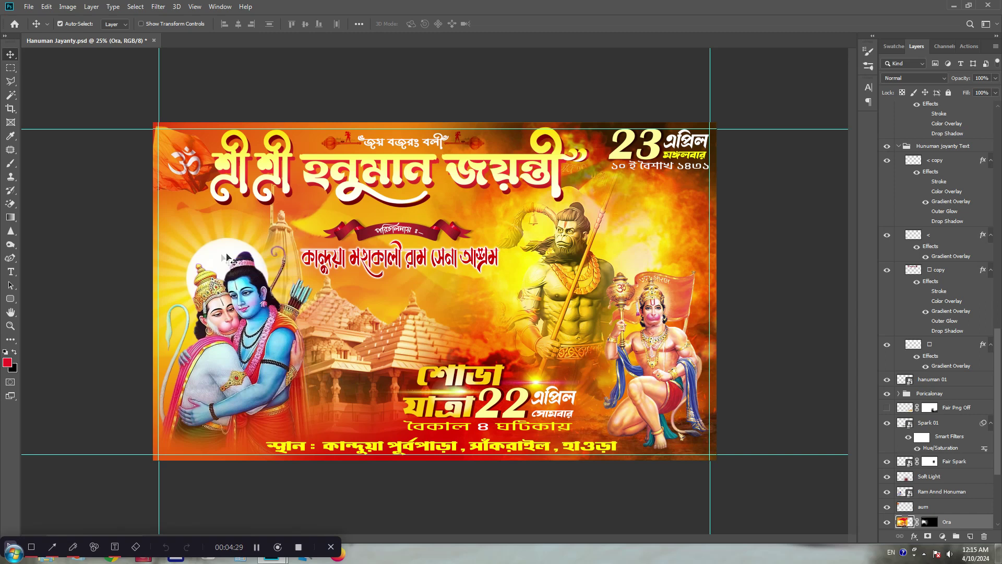
left_click_drag(236, 265, 227, 246)
left_click(352, 178, "ctrl")
right_click(352, 177)
left_click(365, 178)
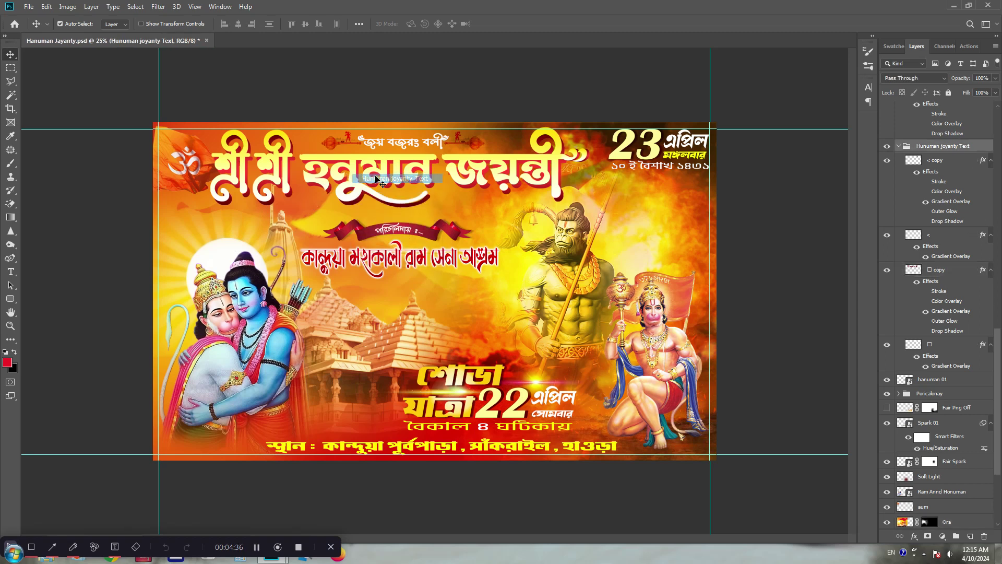
left_click(381, 192, "ctrl")
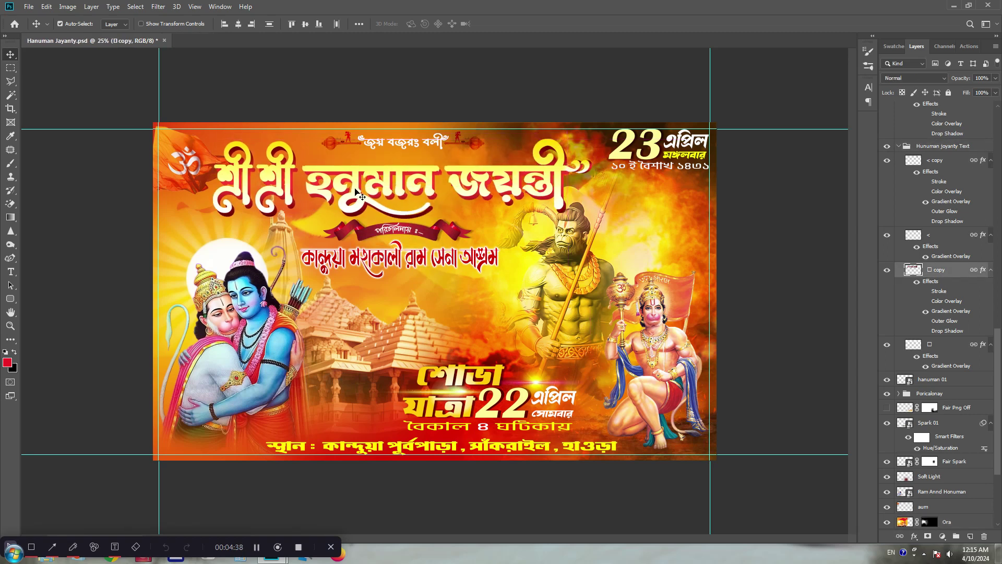
key("ctrl+z")
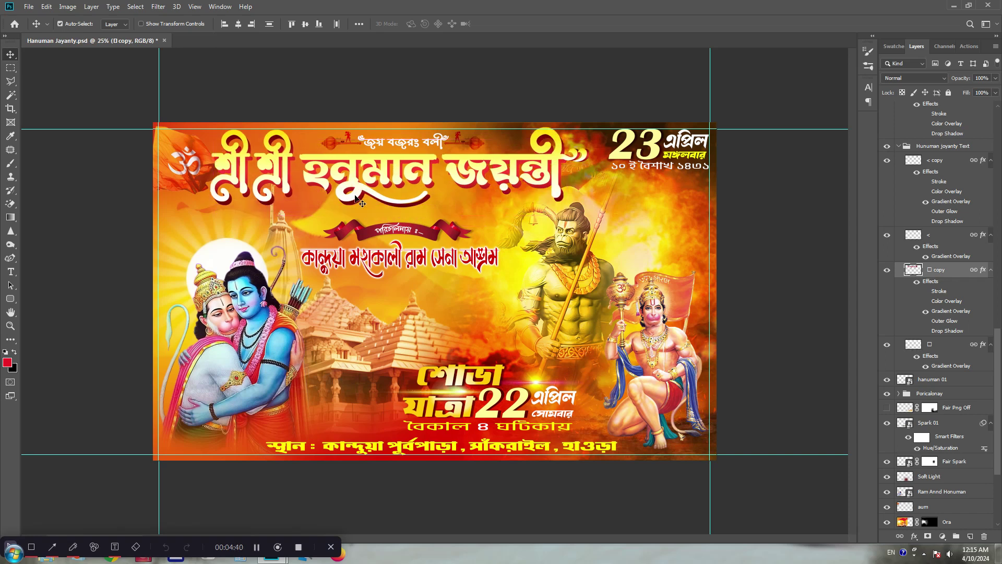
left_click(378, 254, "ctrl")
right_click(381, 256)
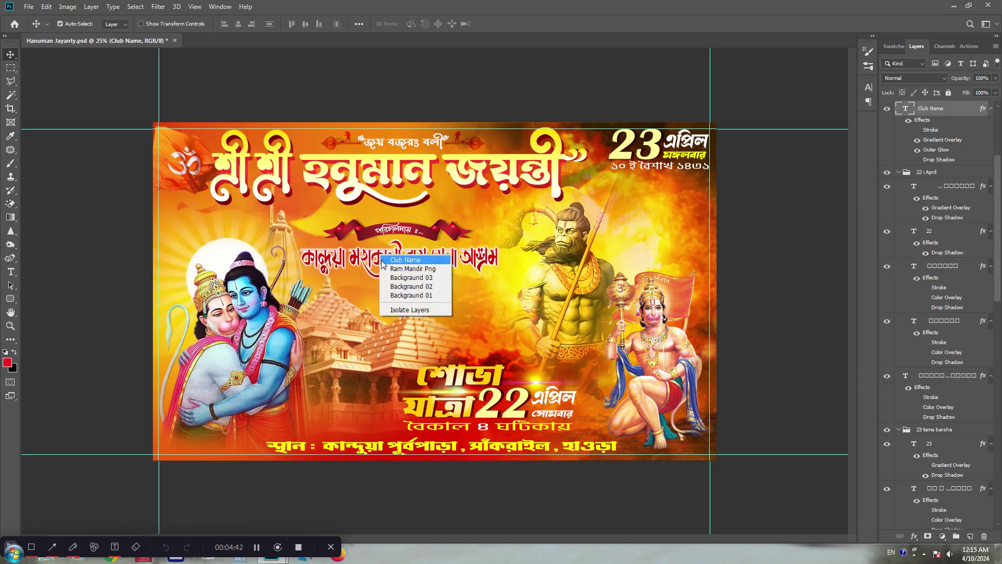
left_click(389, 259)
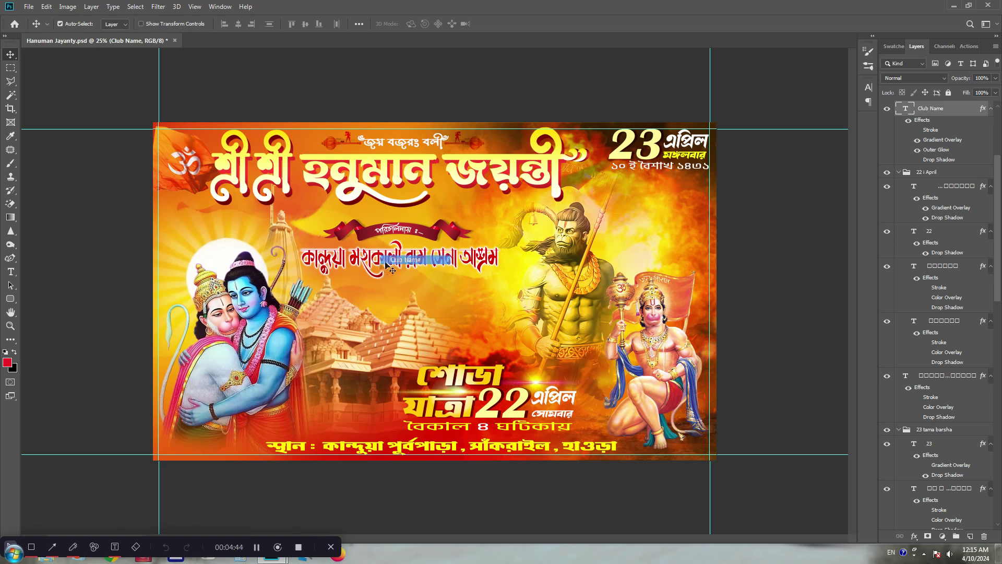
mouse_move(384, 261)
left_mouse_down()
mouse_move(412, 253)
mouse_move(394, 258)
left_mouse_up()
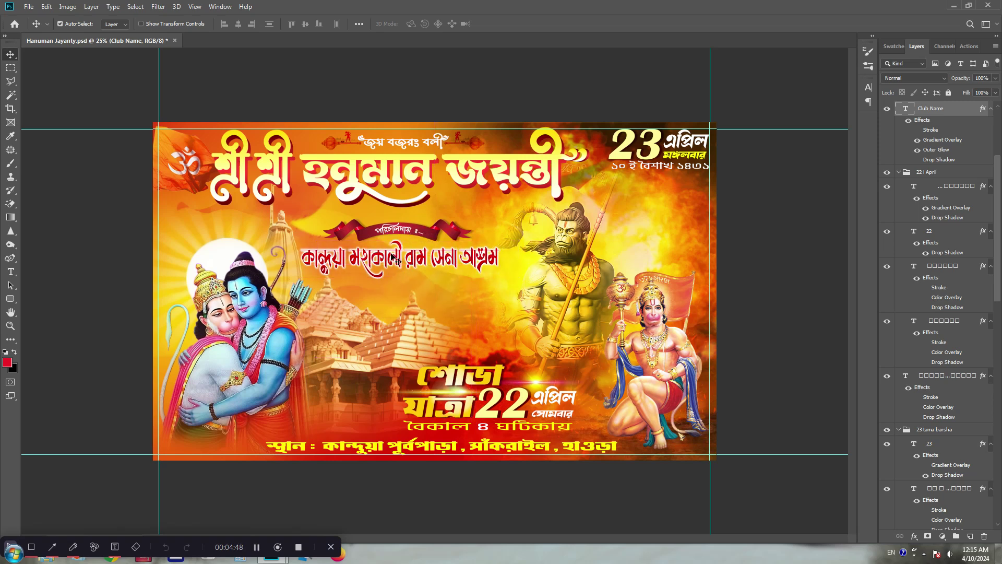
left_click(347, 330)
right_click(341, 329)
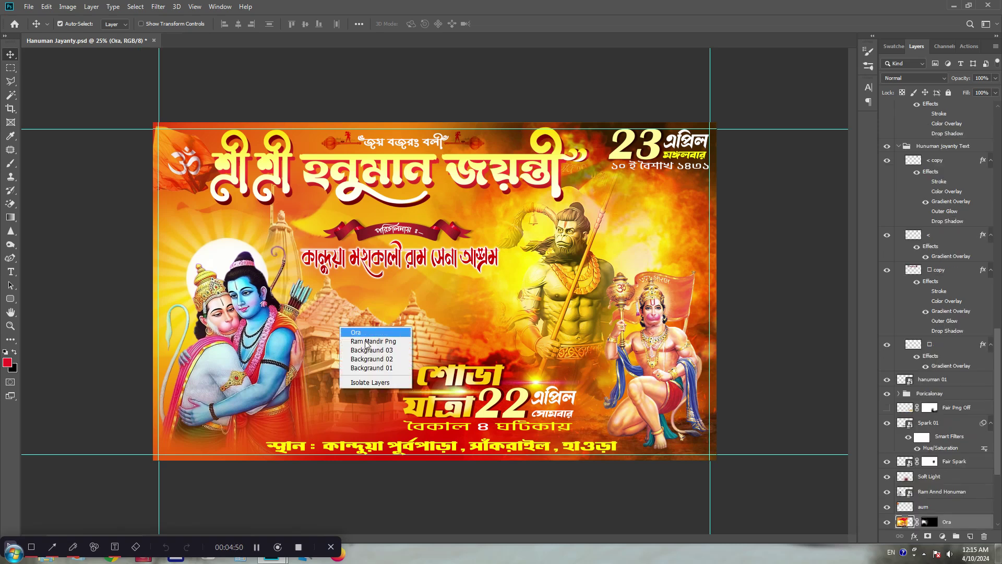
left_click(366, 341)
left_click_drag(376, 343, 381, 345)
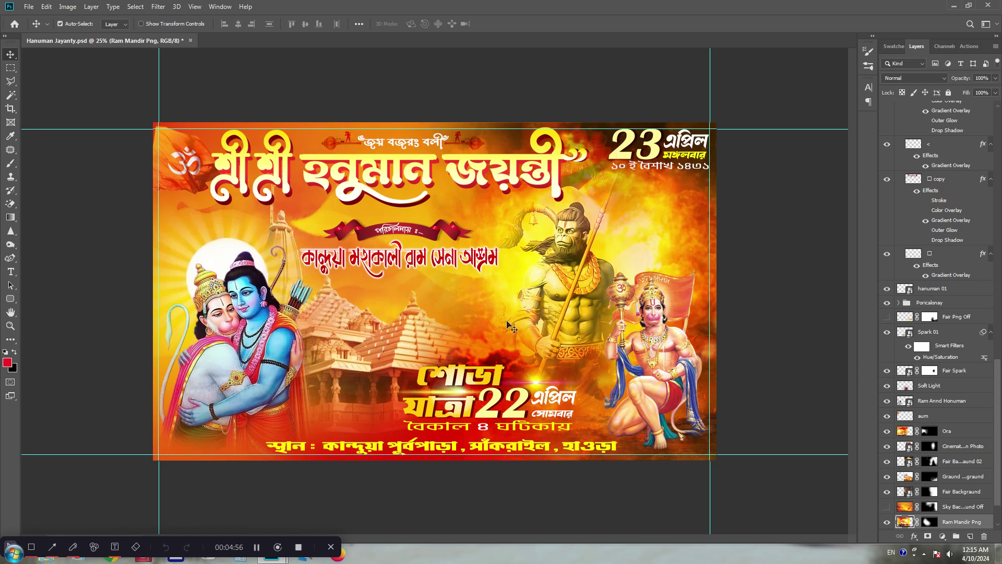
left_click(564, 288)
right_click(565, 288)
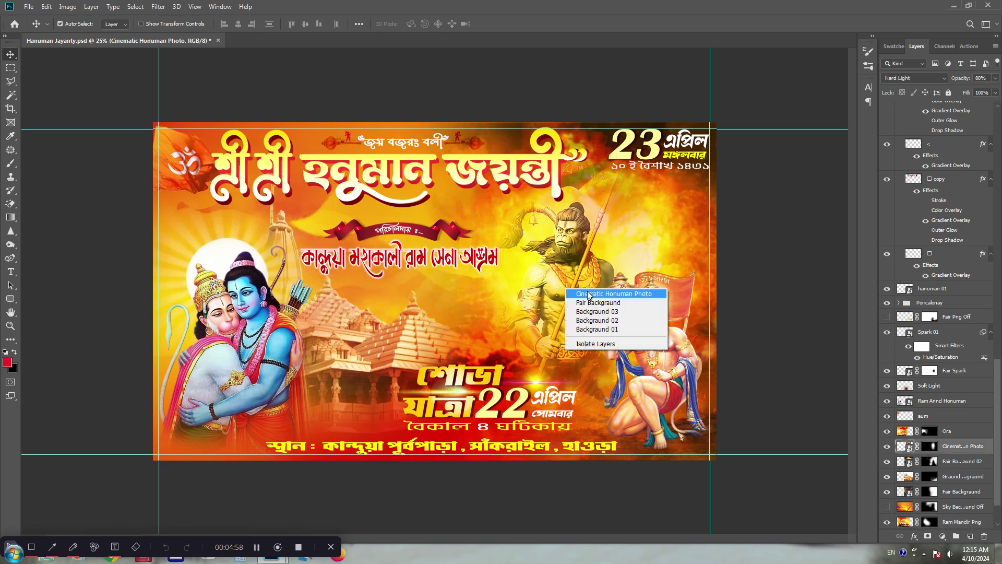
left_click(588, 294)
left_click_drag(588, 295, 607, 265)
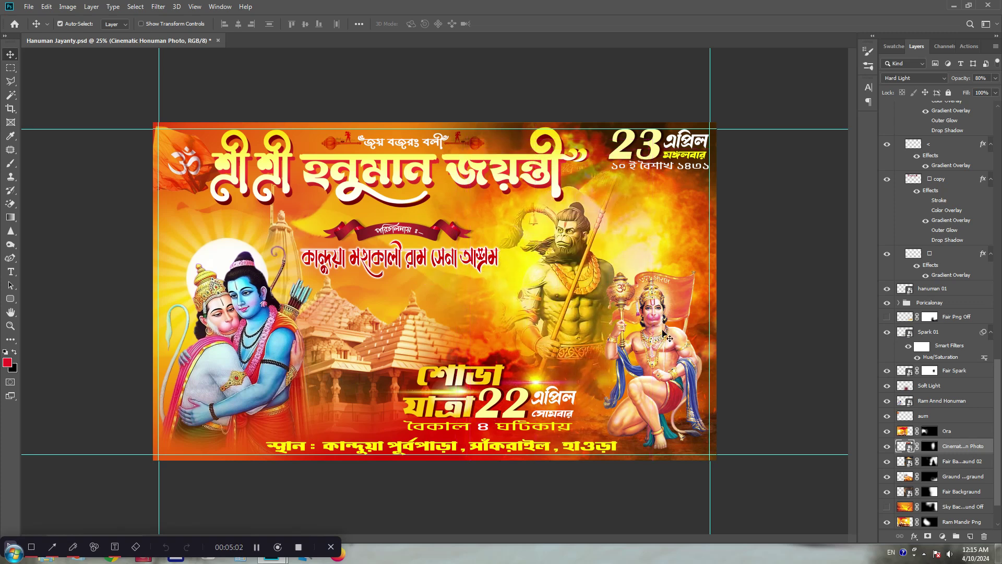
left_click(663, 330)
right_click(663, 331)
left_click(663, 337)
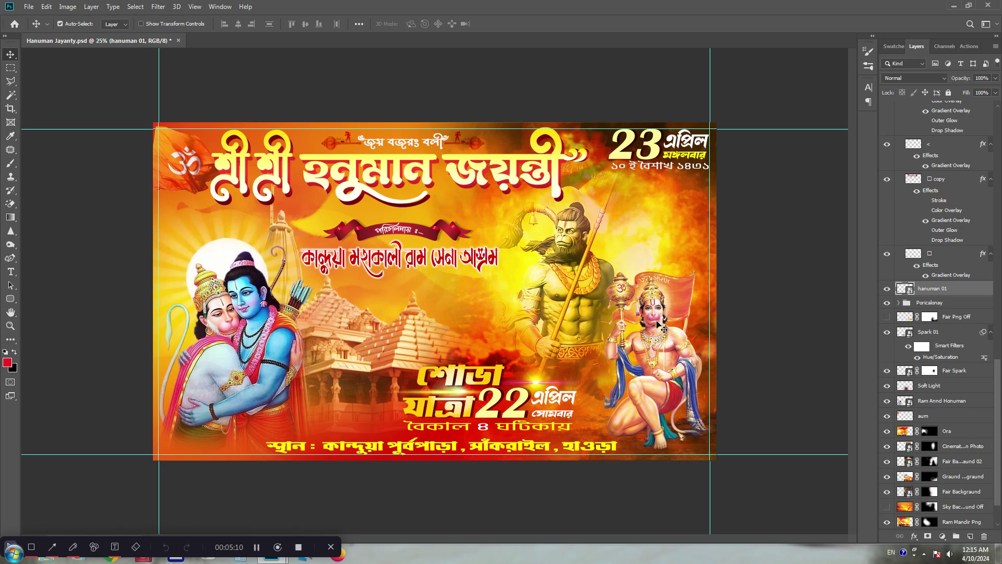
mouse_move(481, 372)
left_mouse_down()
mouse_move(466, 345)
mouse_move(484, 374)
left_mouse_up()
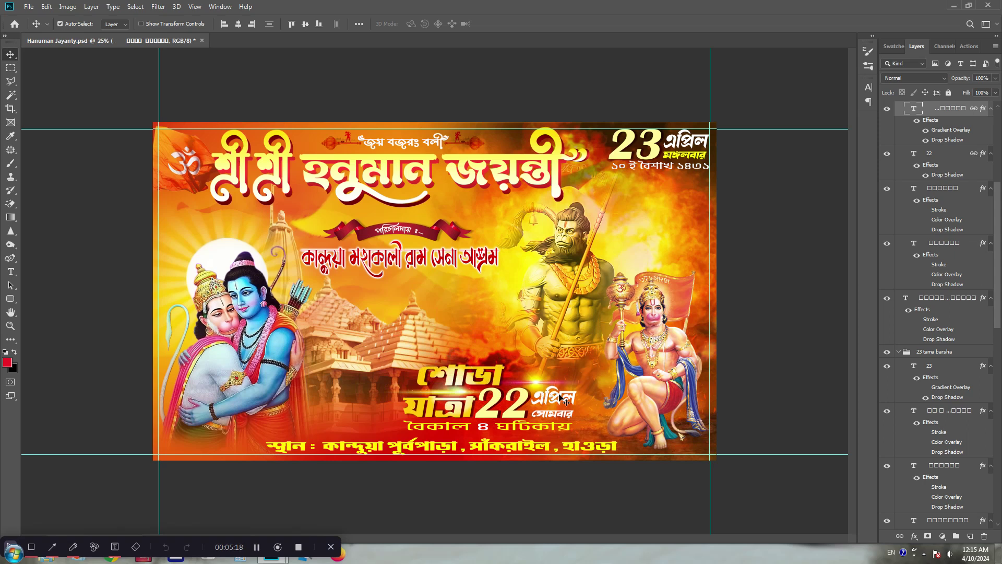
left_click(560, 397)
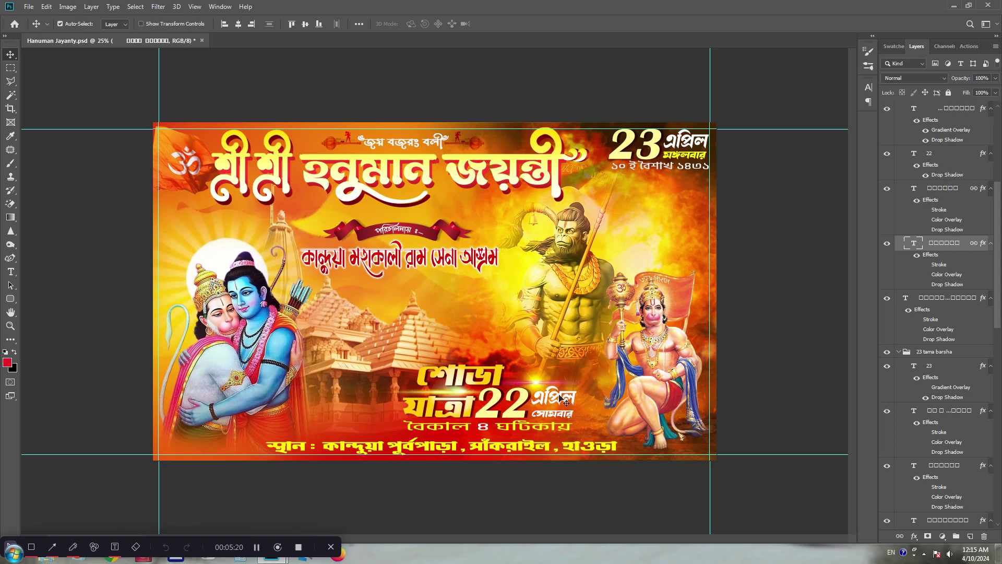
left_click_drag(560, 397, 583, 405)
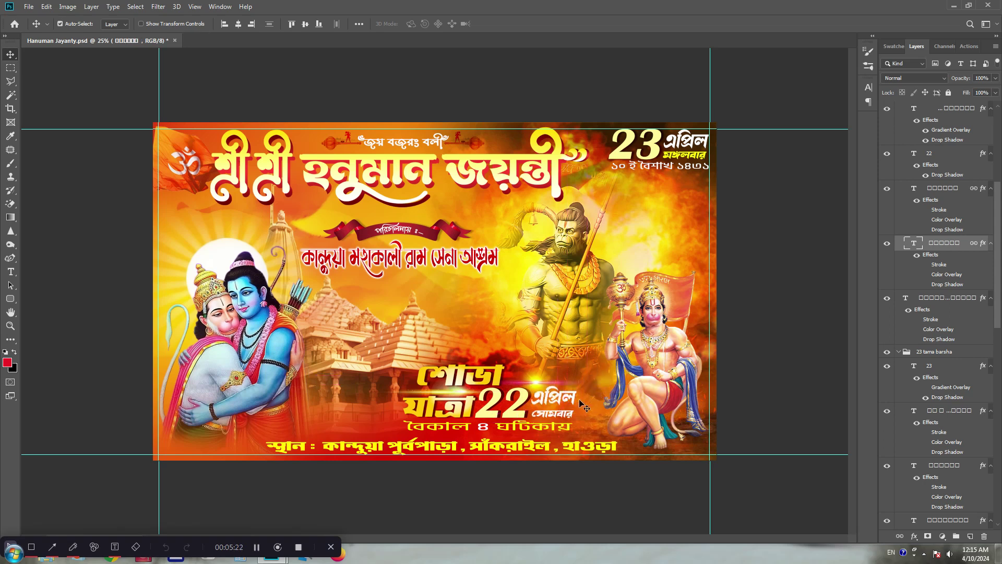
left_click(535, 382)
left_click_drag(535, 382, 553, 384)
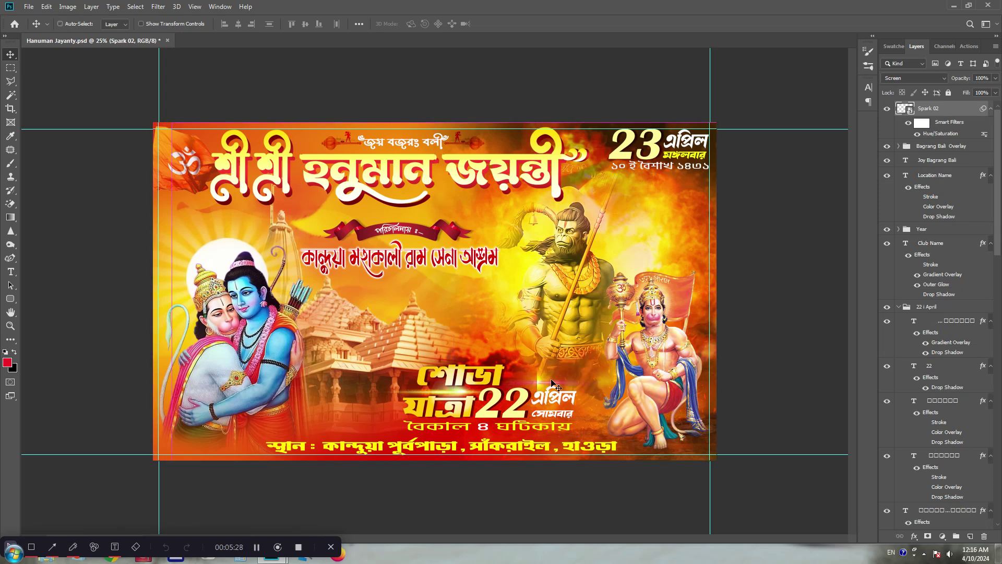
mouse_move(464, 392)
left_mouse_down()
mouse_move(432, 390)
mouse_move(521, 393)
mouse_move(396, 394)
mouse_move(443, 394)
left_mouse_up()
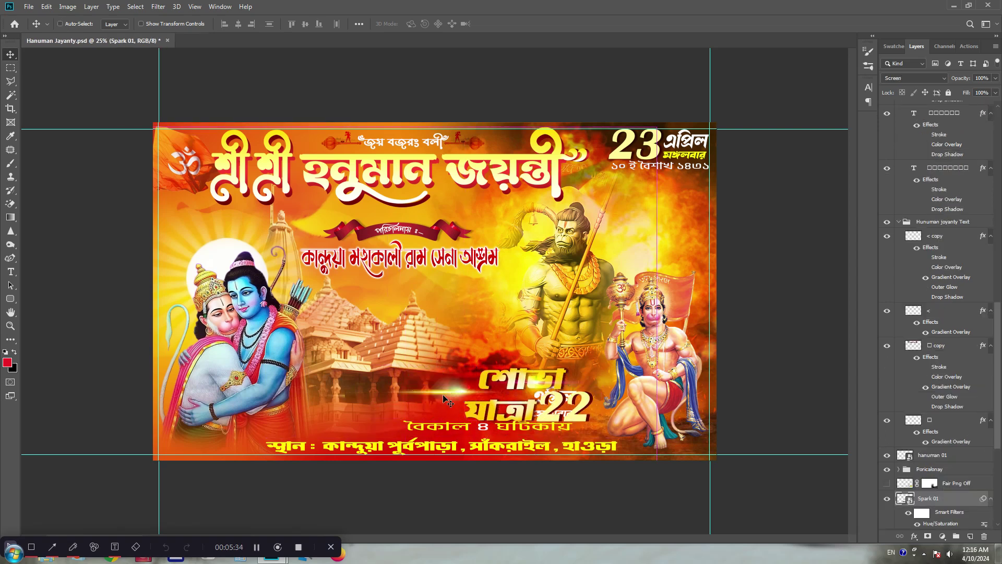
left_click_drag(511, 398, 444, 399)
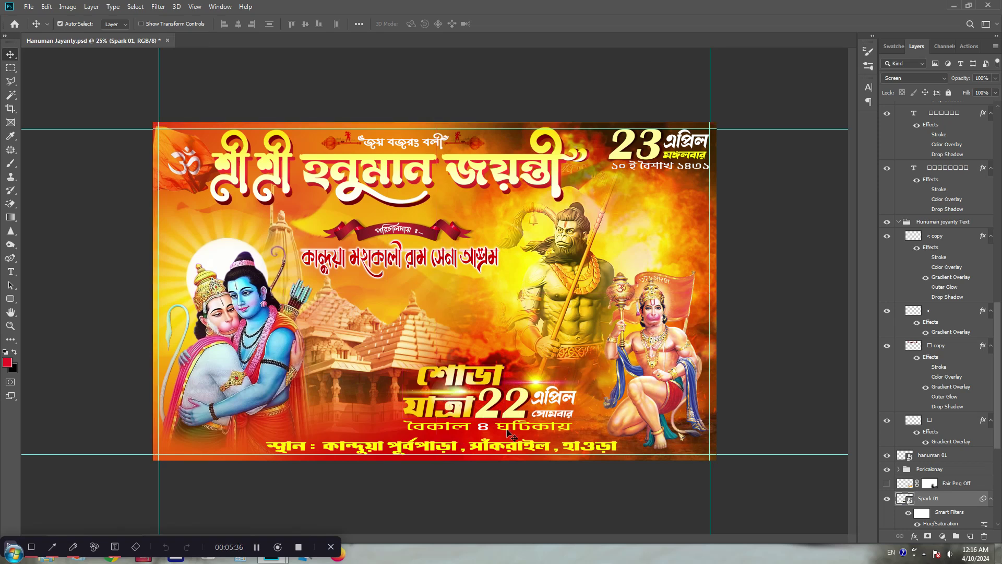
mouse_move(498, 431)
left_mouse_down()
mouse_move(526, 431)
mouse_move(497, 431)
left_mouse_up()
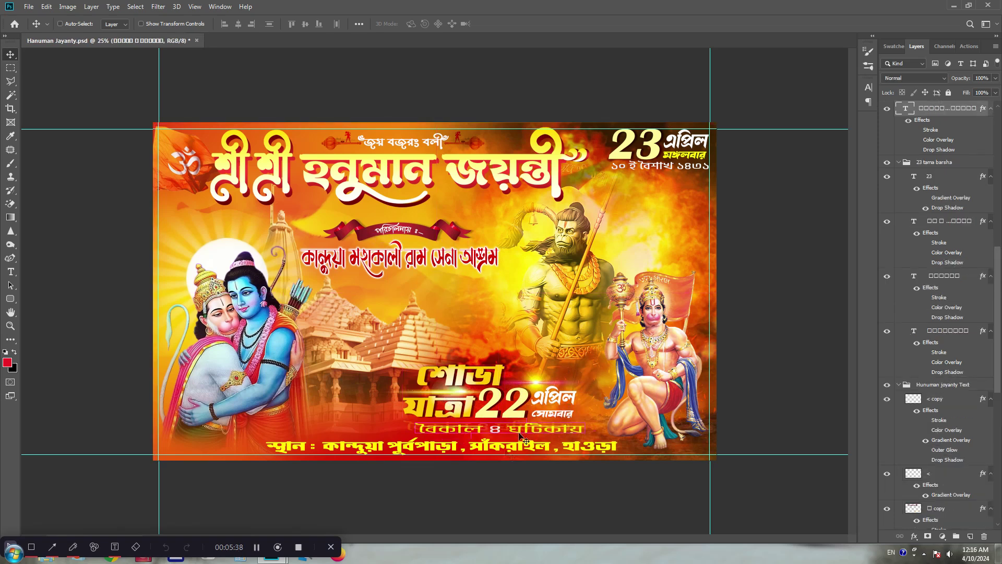
left_click(452, 445)
left_click(450, 445)
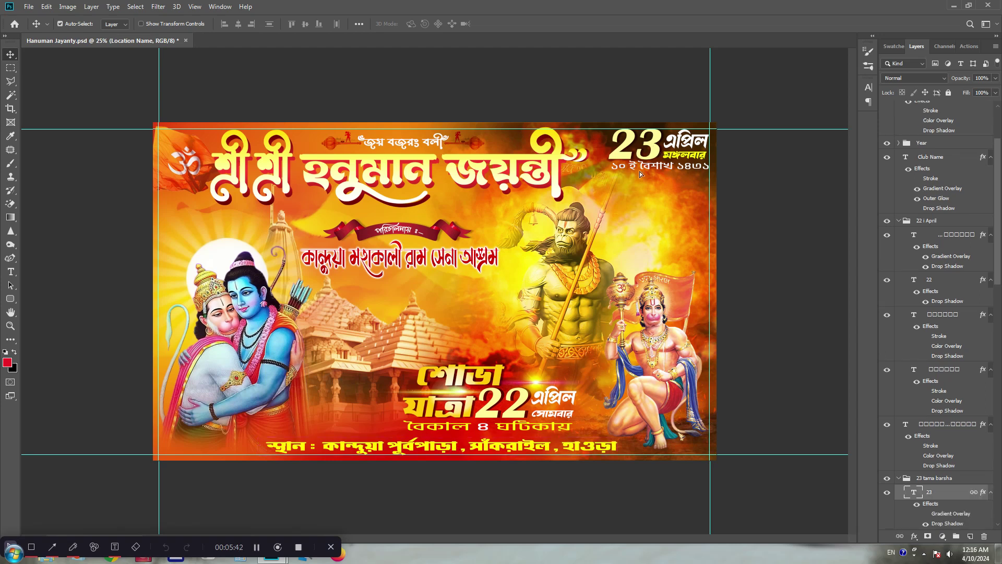
left_click_drag(666, 152, 648, 171)
key("ctrl+z")
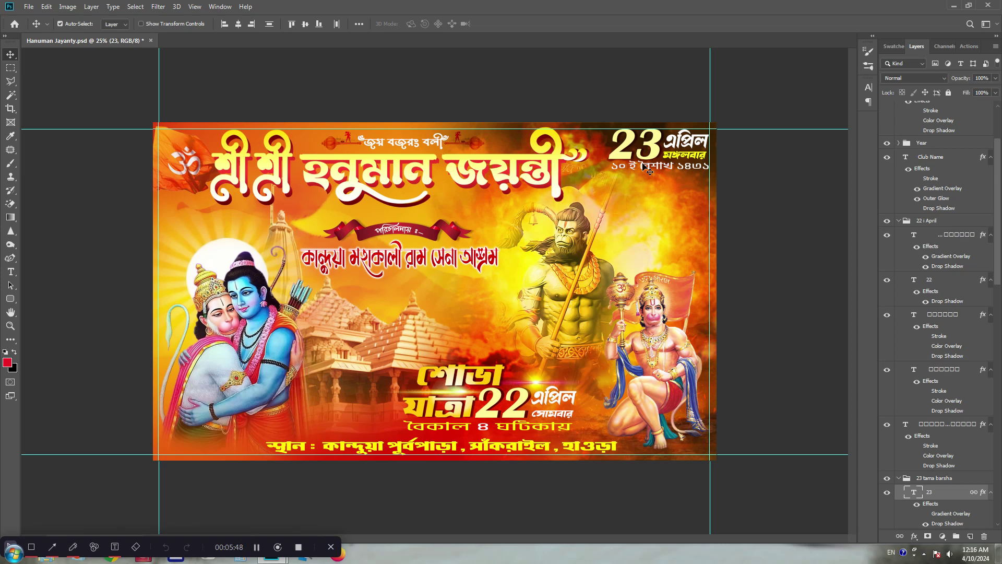
left_click(677, 145)
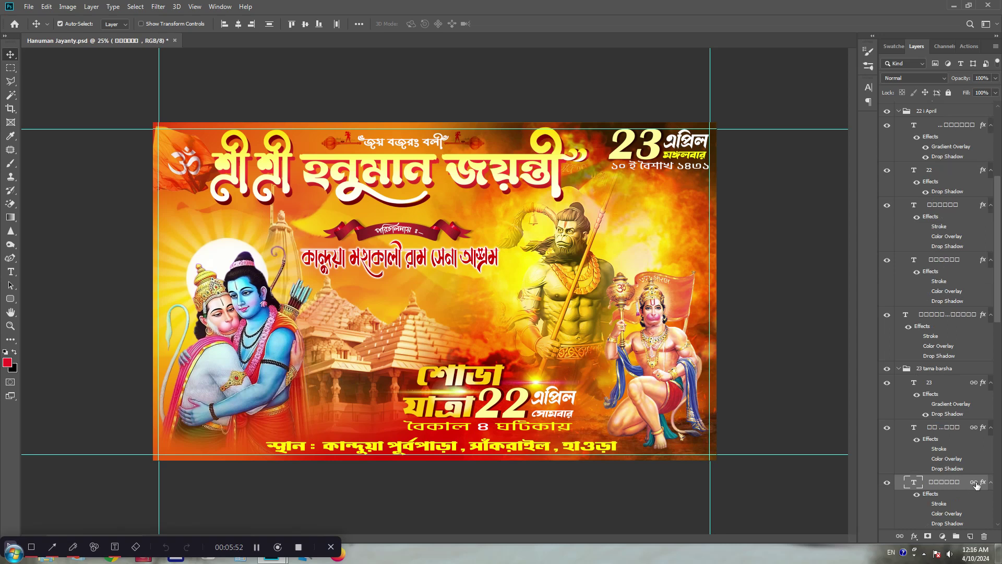
left_click(895, 537)
left_click_drag(700, 144, 696, 205)
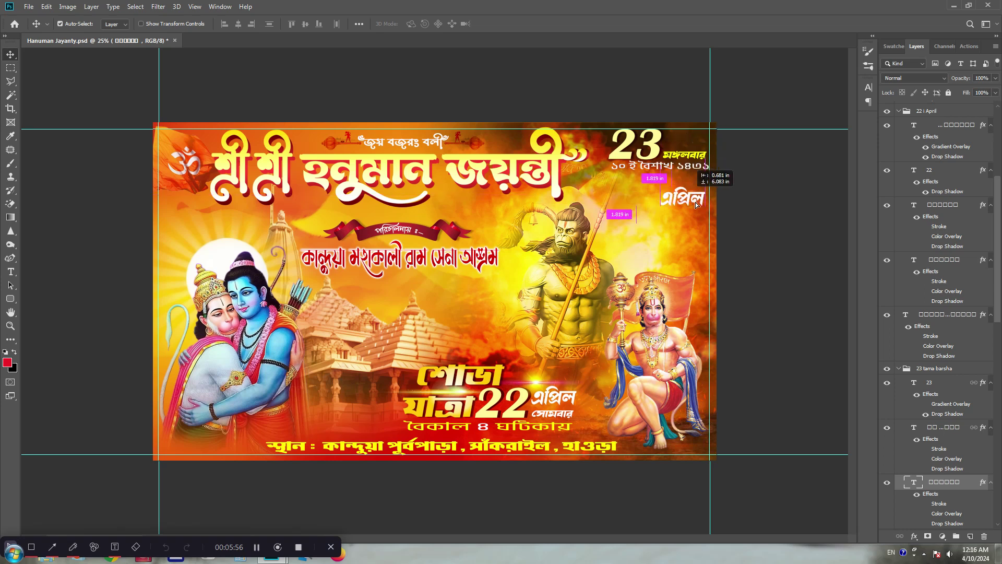
key("ctrl+z")
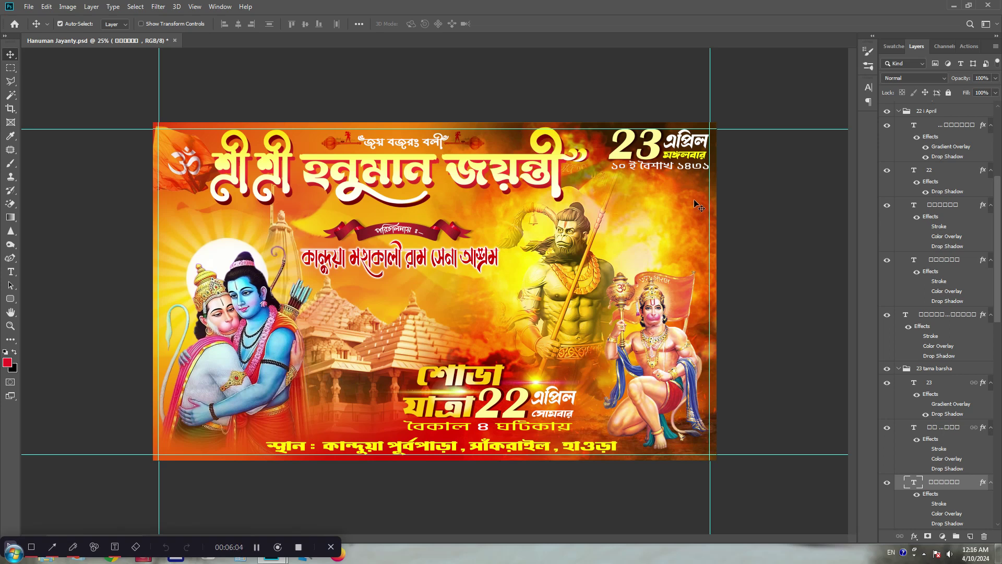
left_click(11, 273)
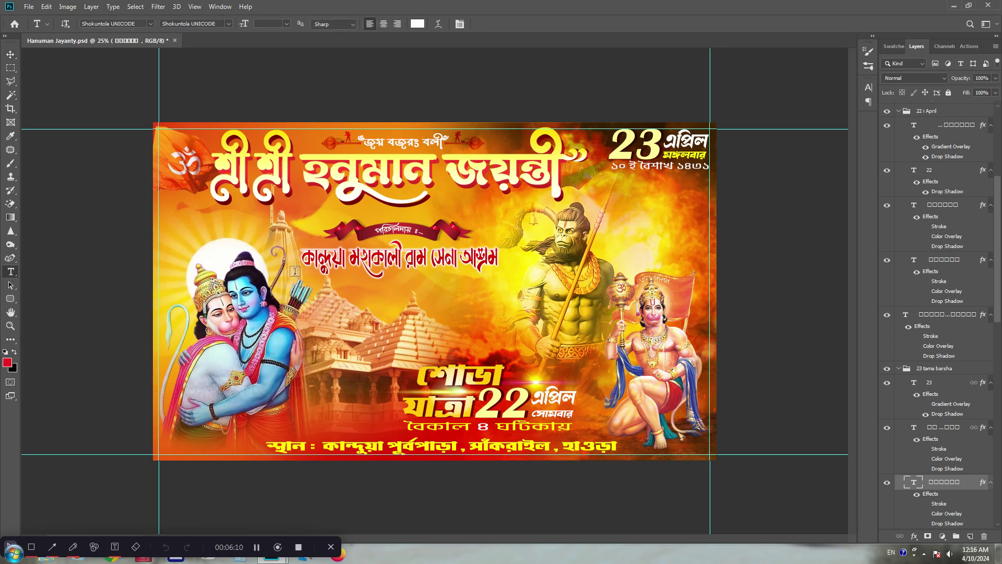
Select the club name line and switch the keyboard input to Bangla
left_click_drag(295, 271, 535, 256)
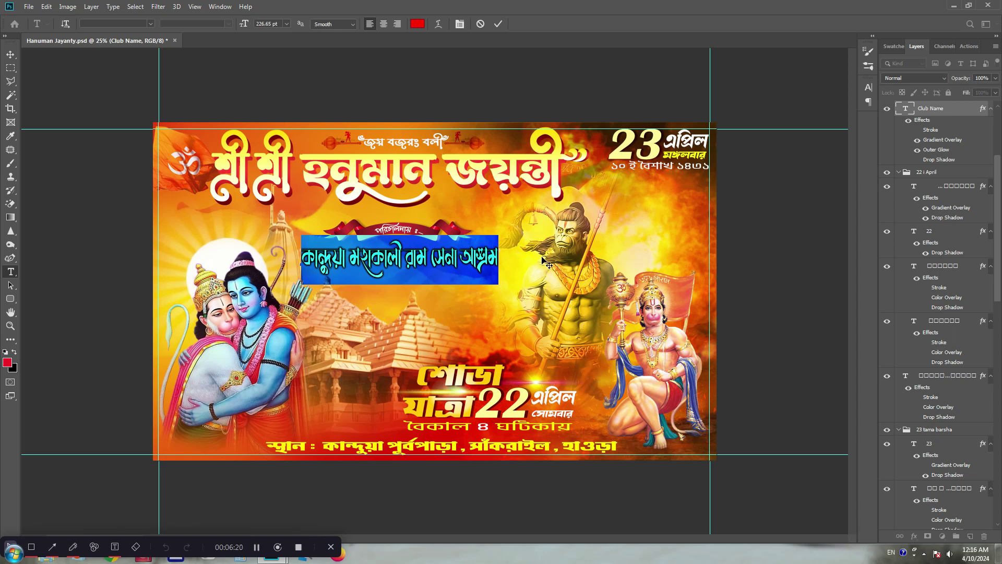
left_click(11, 55)
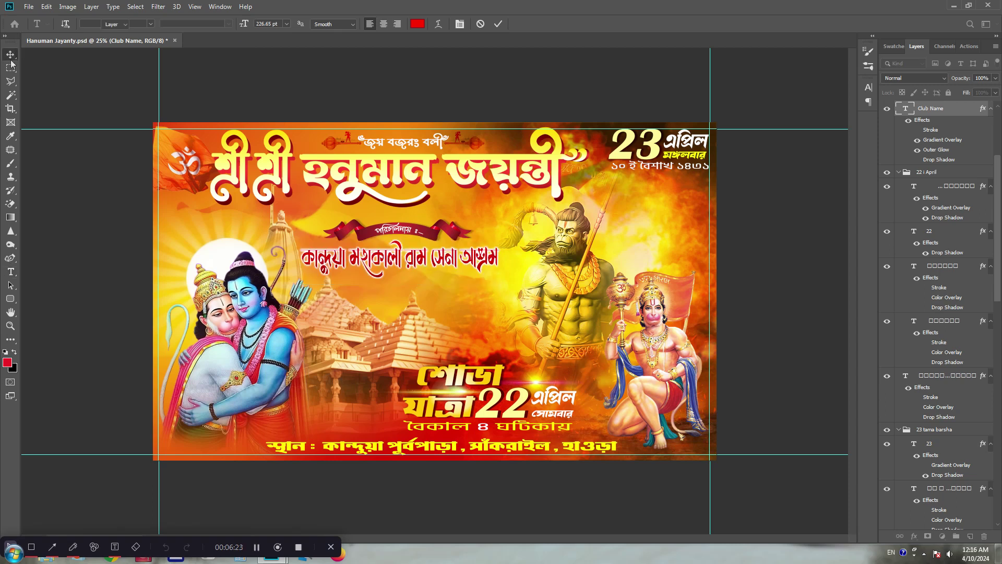
left_click(143, 559)
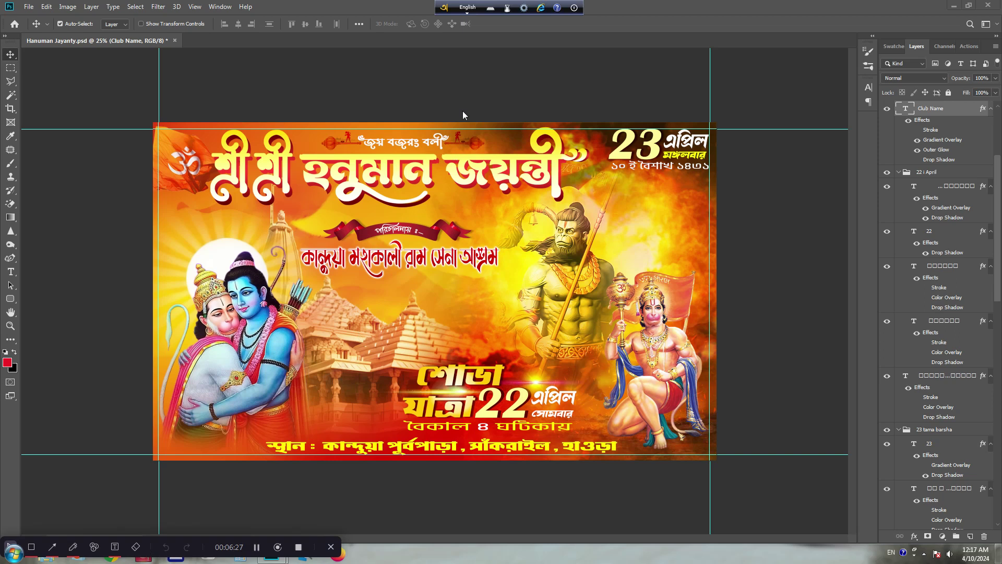
left_click(470, 6)
left_click(11, 271)
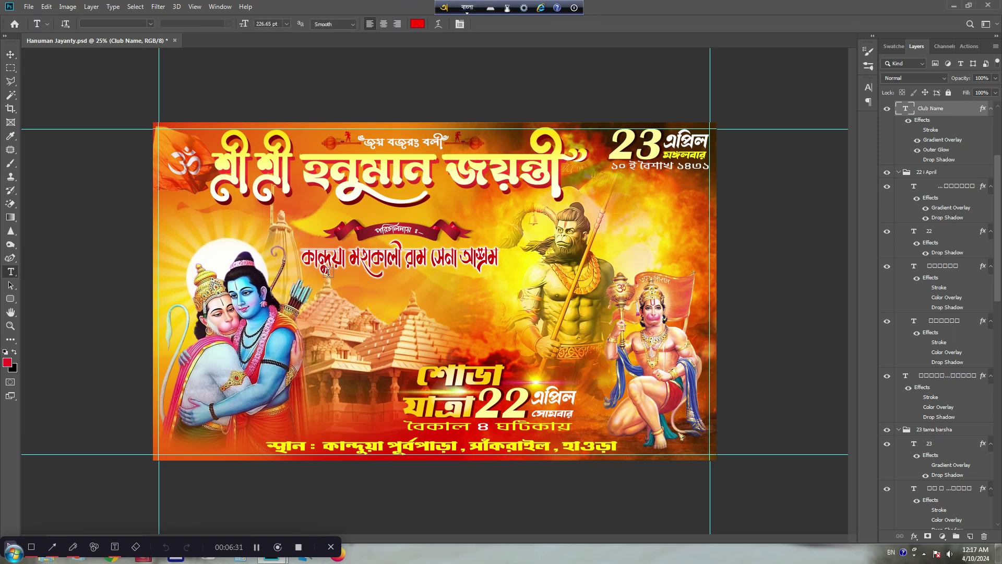
Trial-replace the club name with 'ranihaTI', undo it, and switch input back to English
mouse_move(304, 260)
left_mouse_down()
mouse_move(480, 269)
mouse_move(403, 275)
left_mouse_up()
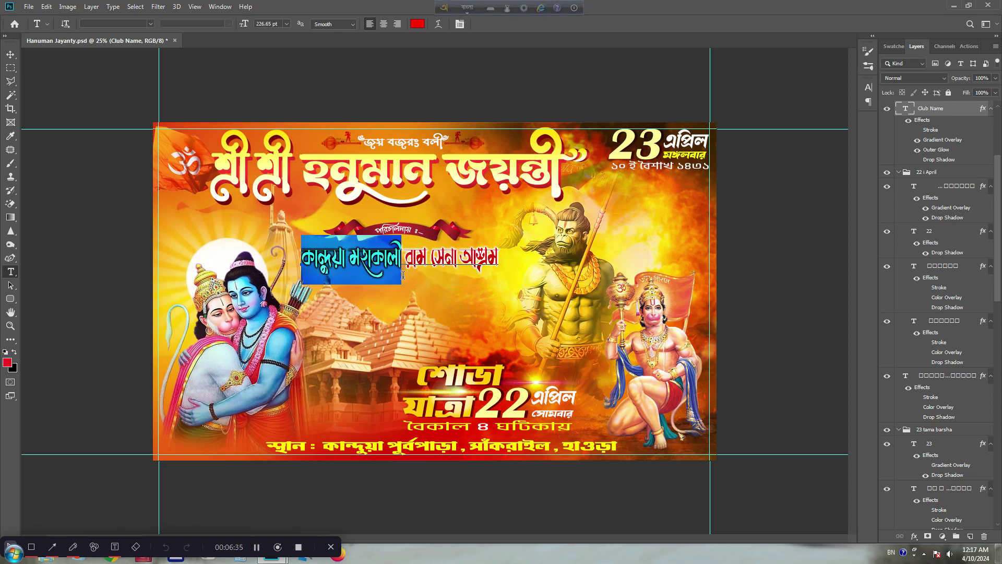
type("r")
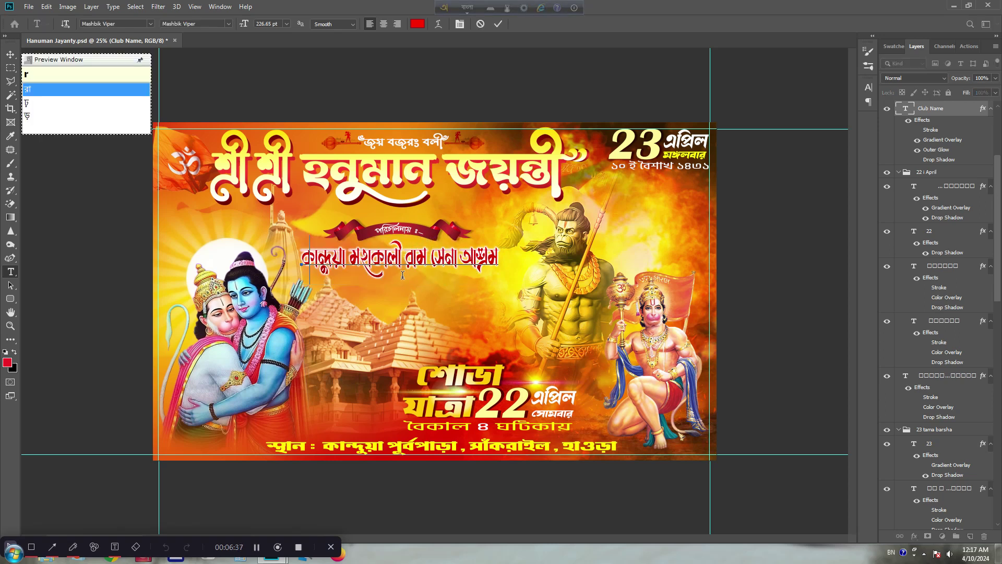
type("anihaTI")
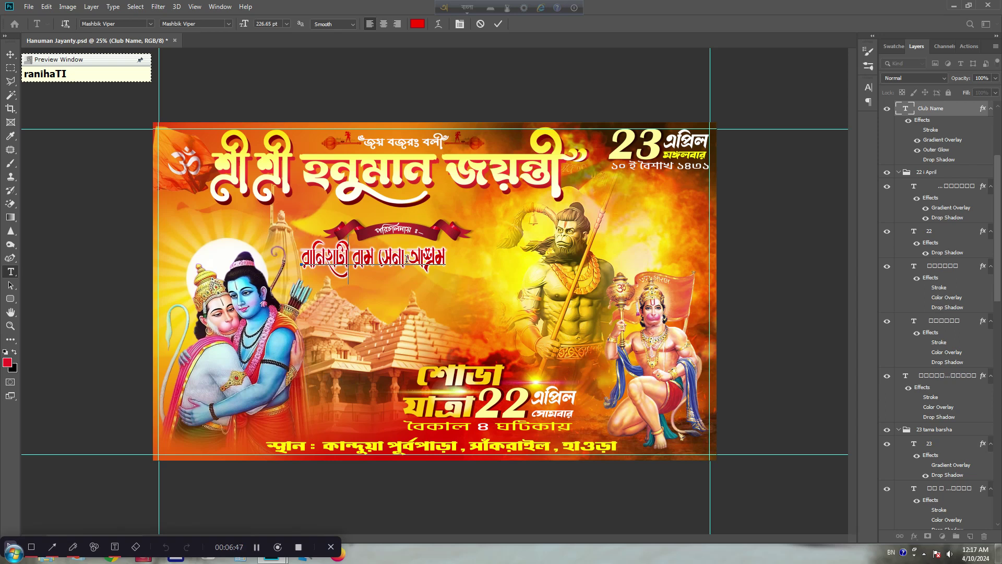
left_click(9, 57)
type("Z")
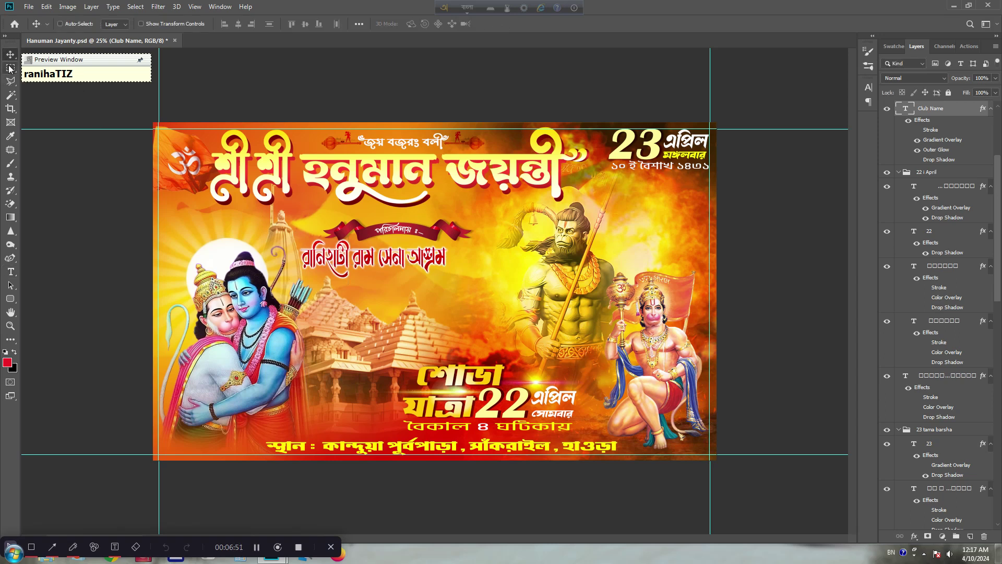
key("ctrl+z")
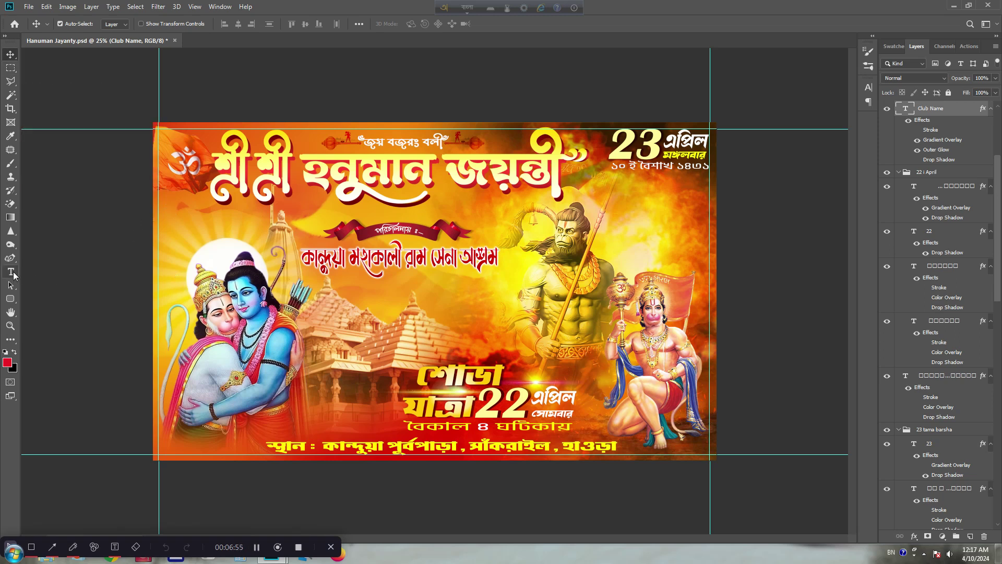
left_click(11, 272)
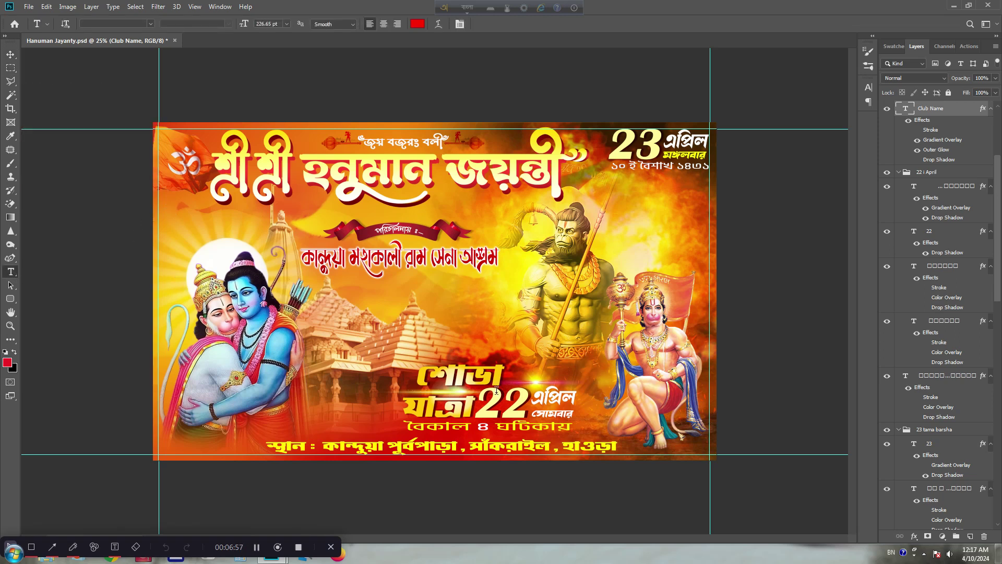
key("ctrl+space")
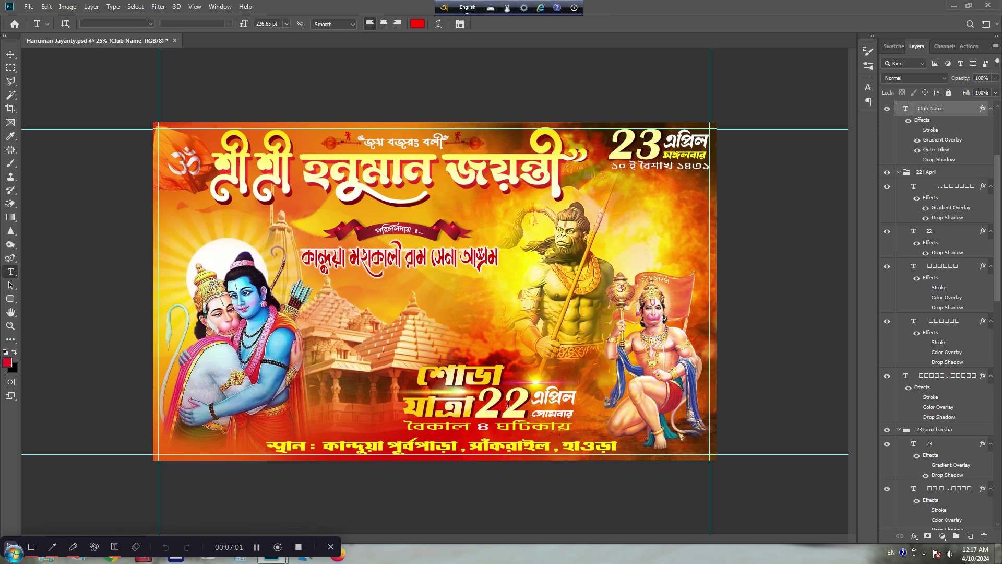
Put the text caret in the procession date 22 and select its last digit
left_click(485, 407)
left_click(10, 54)
left_click(10, 271)
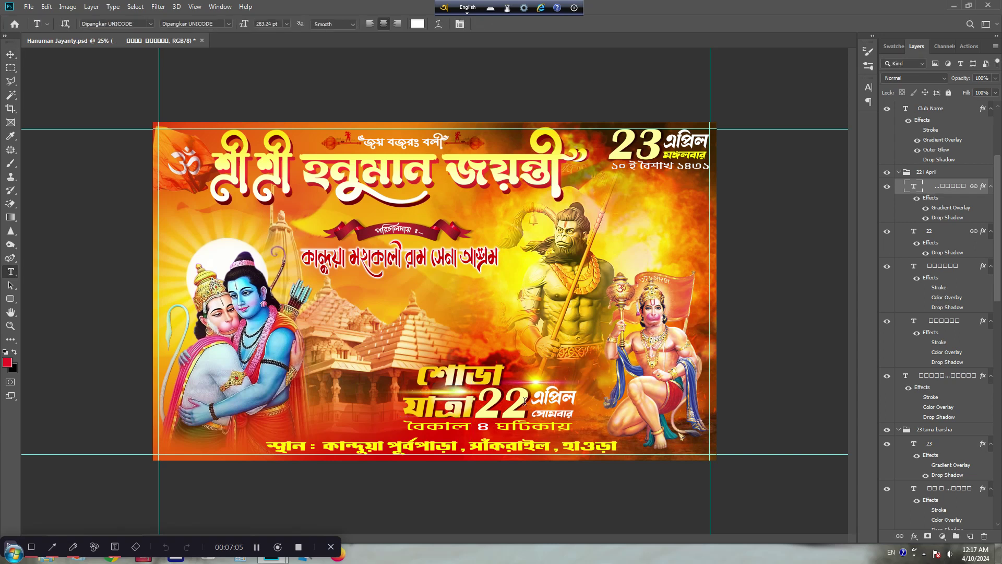
left_click(526, 401)
left_click_drag(526, 400, 480, 404)
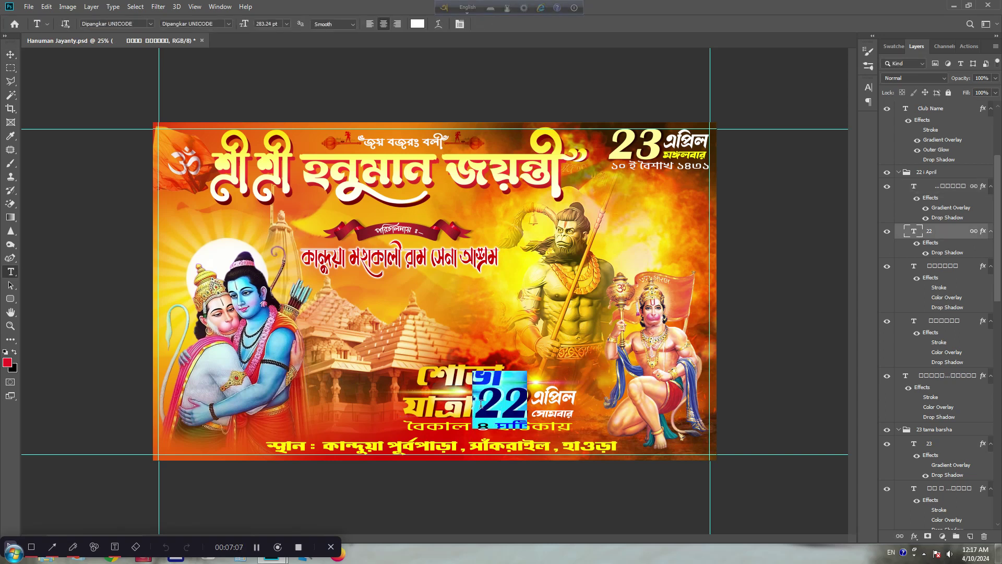
key("BackSpace")
type("4")
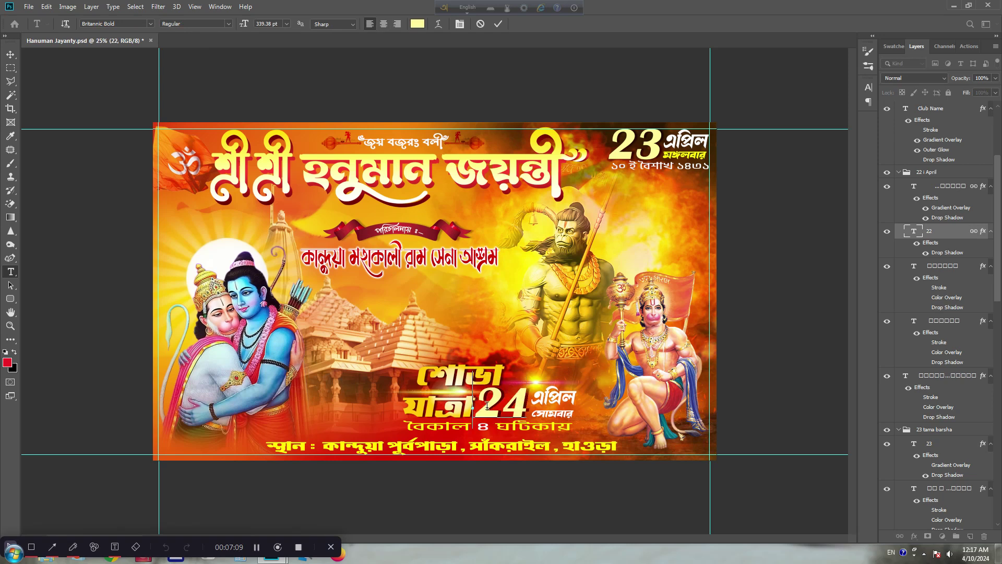
left_click(10, 54)
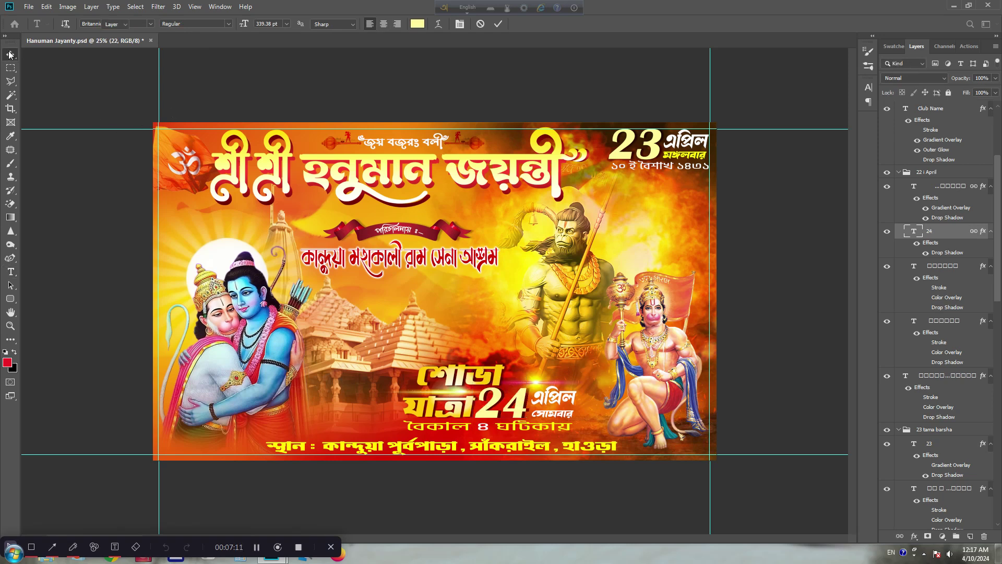
key("ctrl+z")
left_click(10, 271)
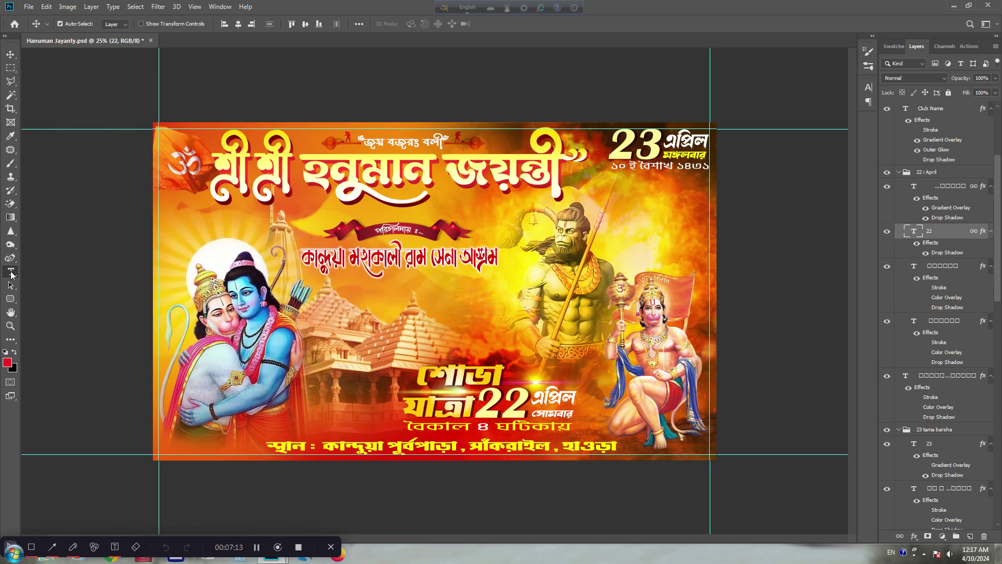
left_click_drag(659, 157, 615, 152)
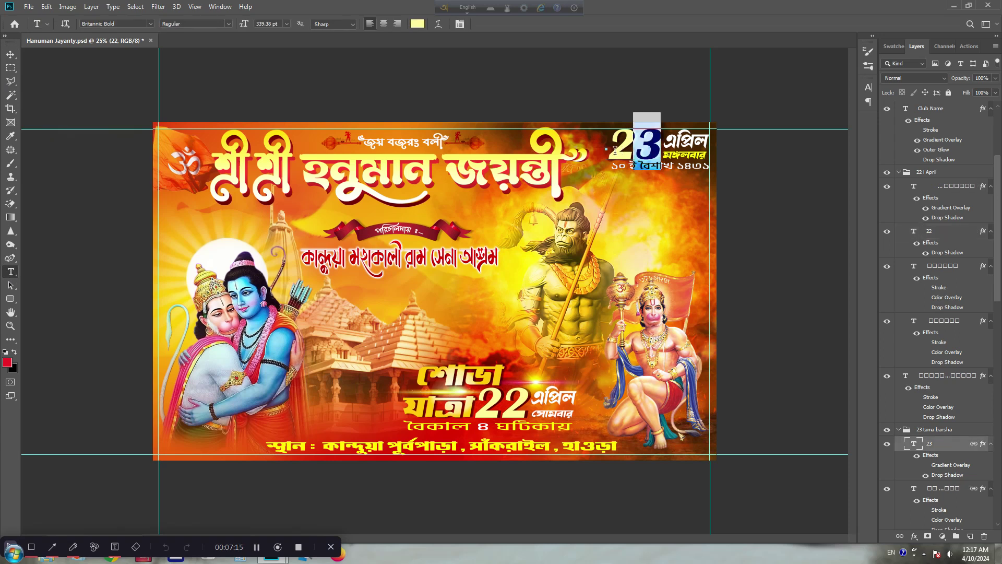
type("24")
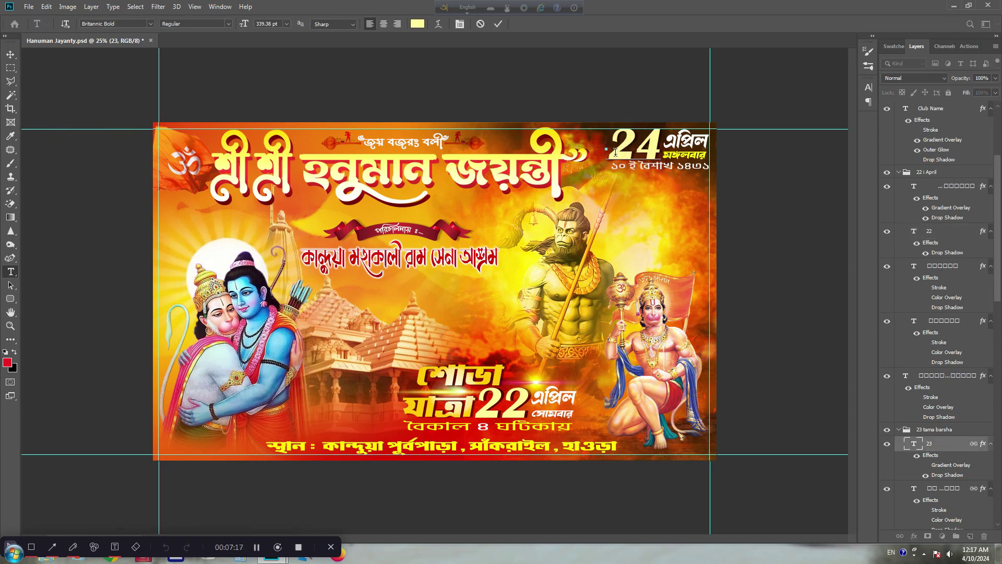
left_click(9, 57)
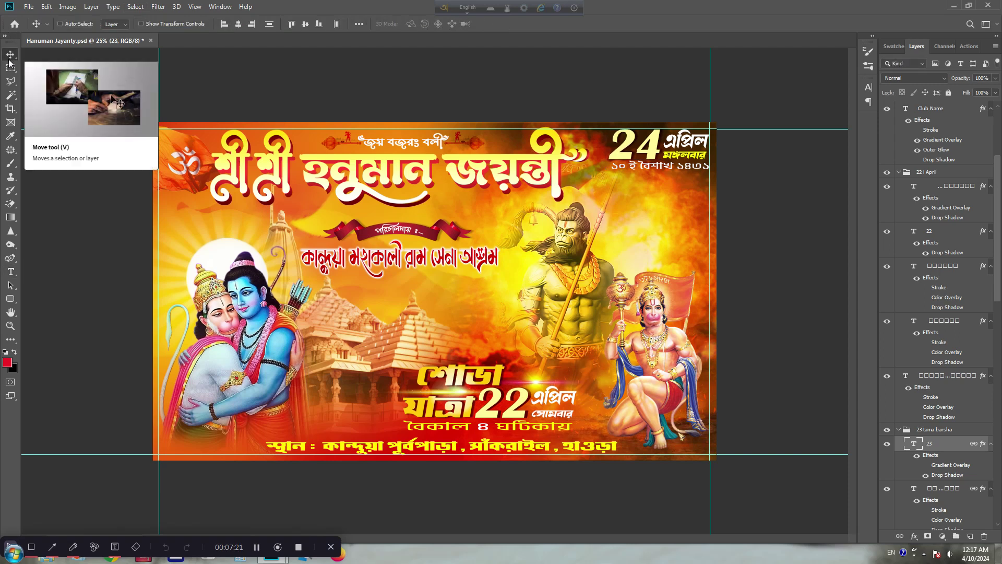
key("ctrl+z")
left_click(11, 272)
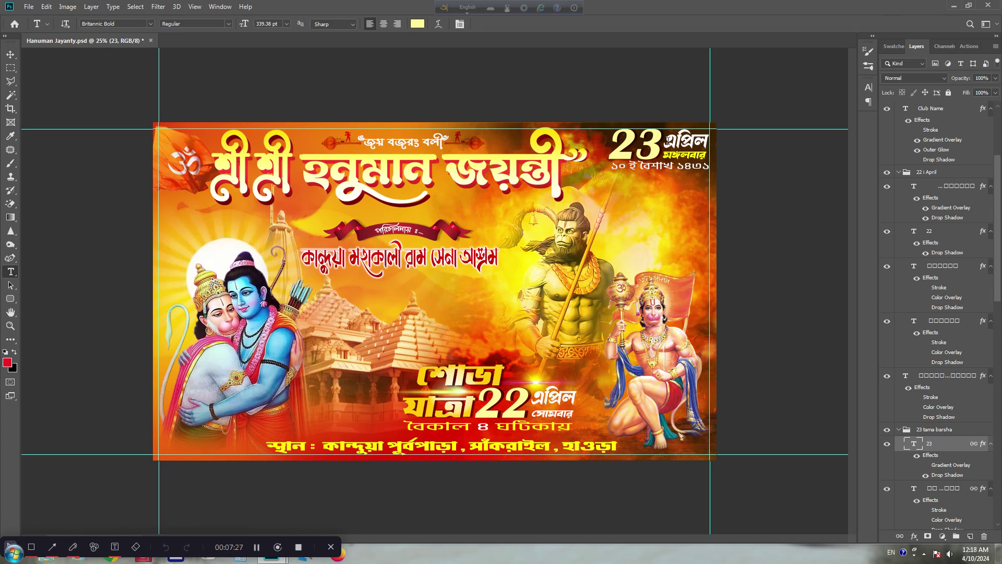
left_click_drag(668, 140, 705, 136)
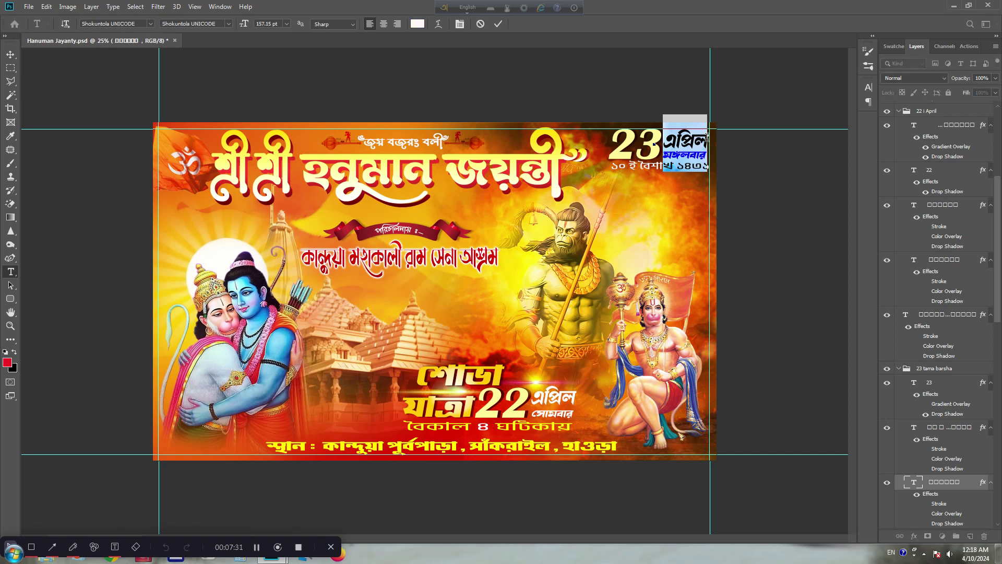
type("ju")
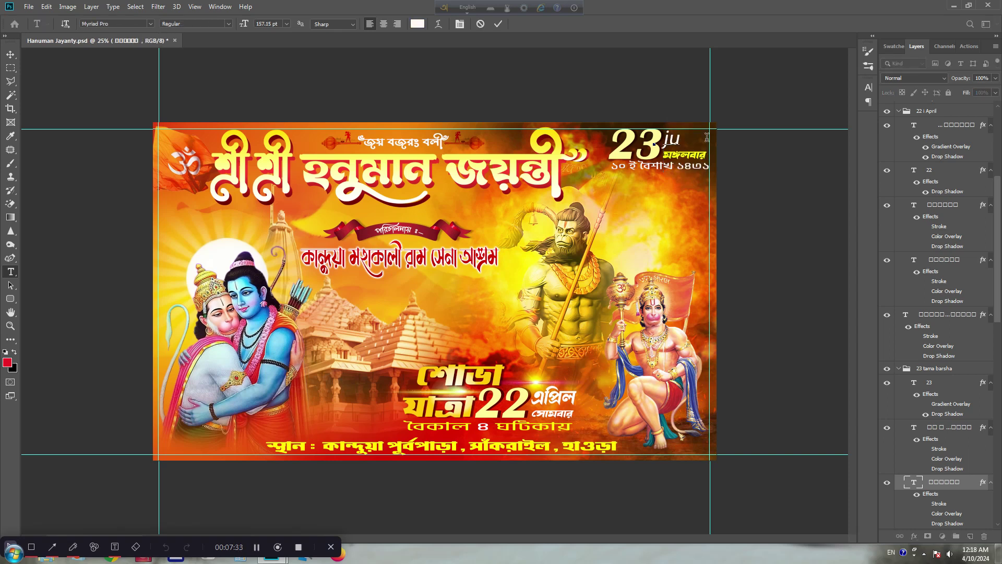
key("BackSpace")
key("BackSpace")
left_click(10, 54)
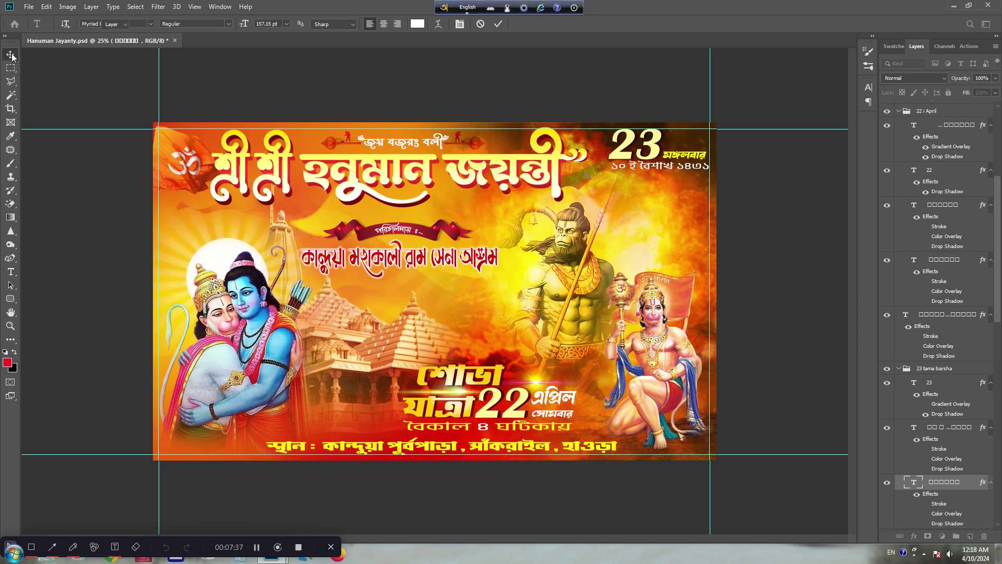
key("ctrl+z")
left_click(458, 5)
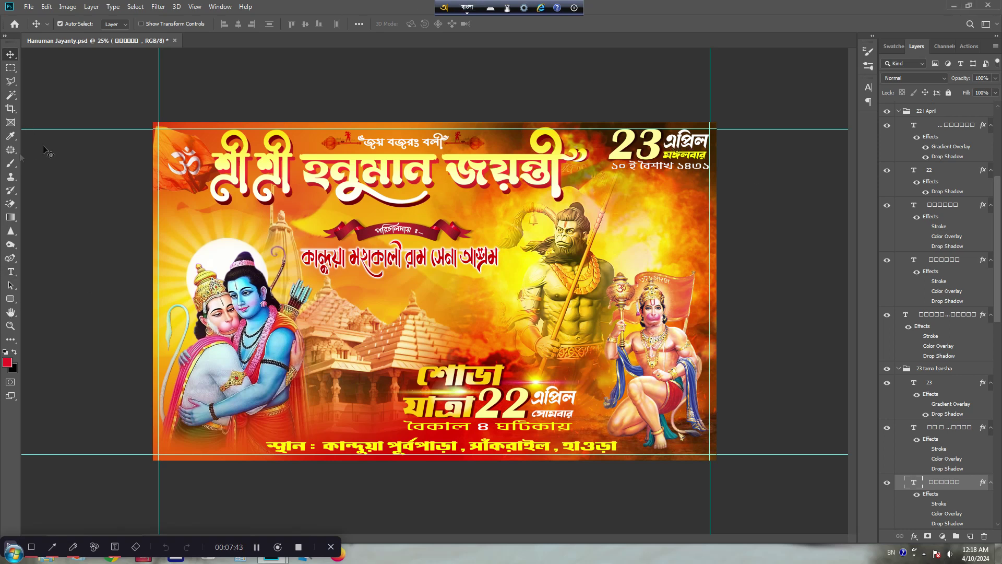
key("t")
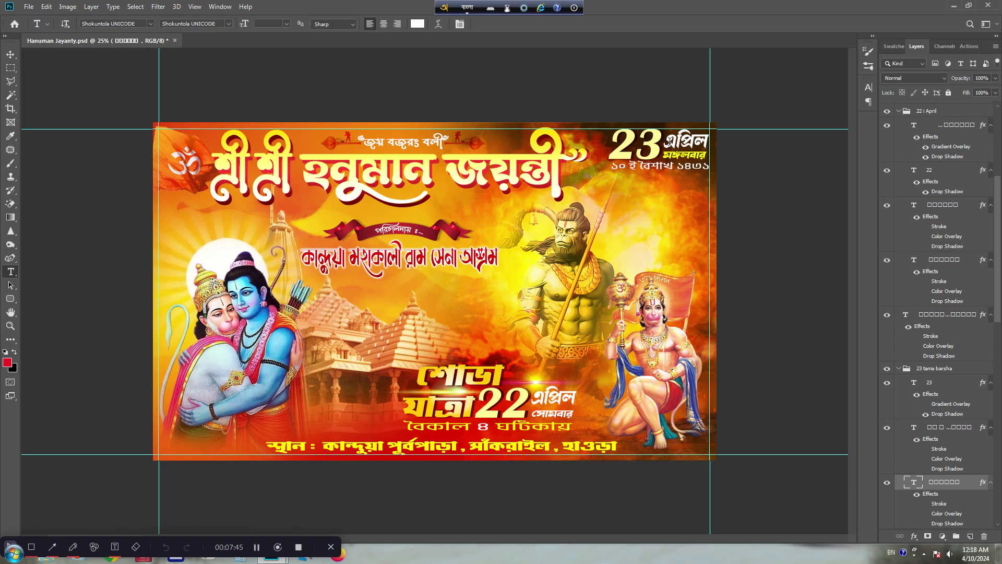
left_click_drag(669, 140, 705, 138)
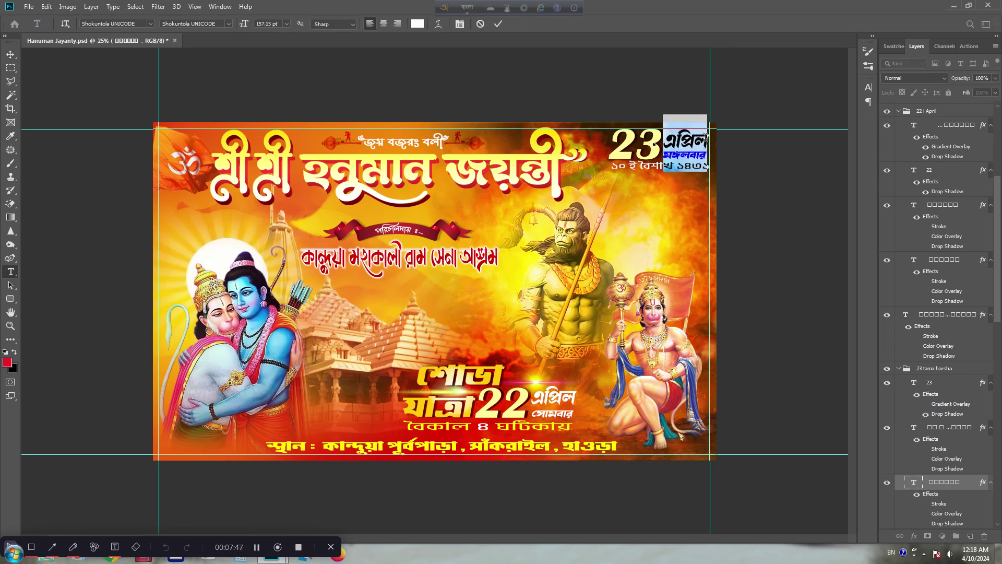
type("jun")
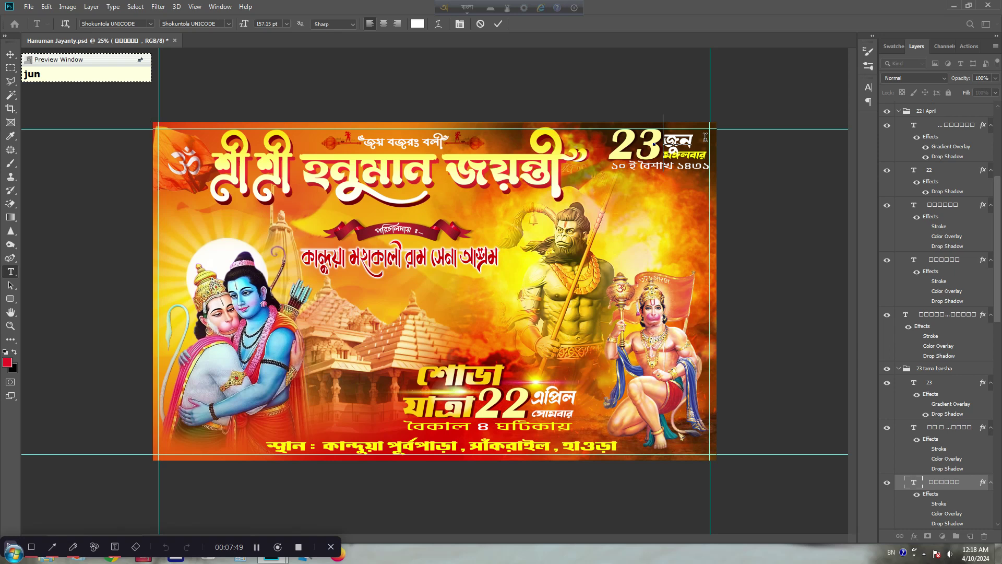
left_click(10, 54)
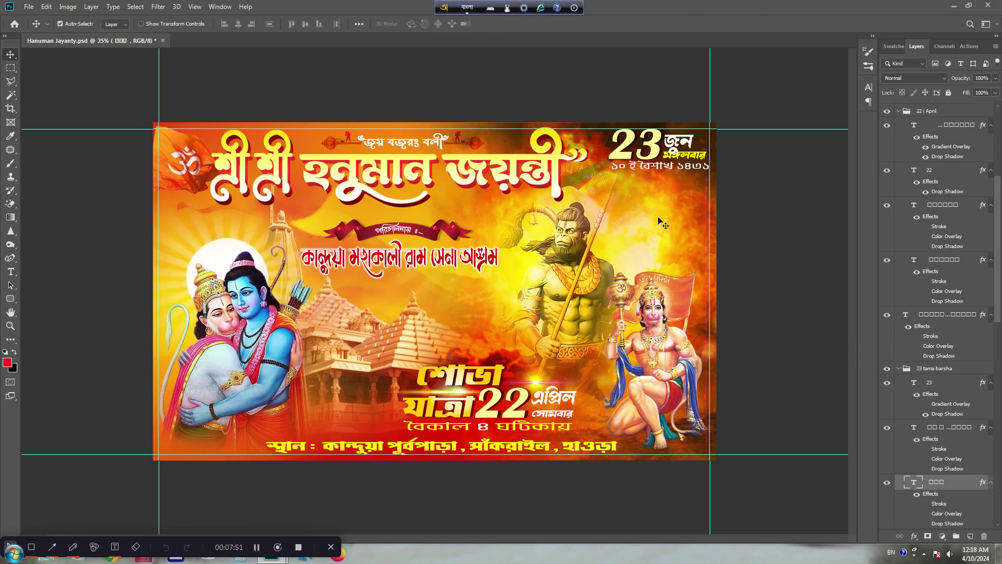
key("ctrl+t")
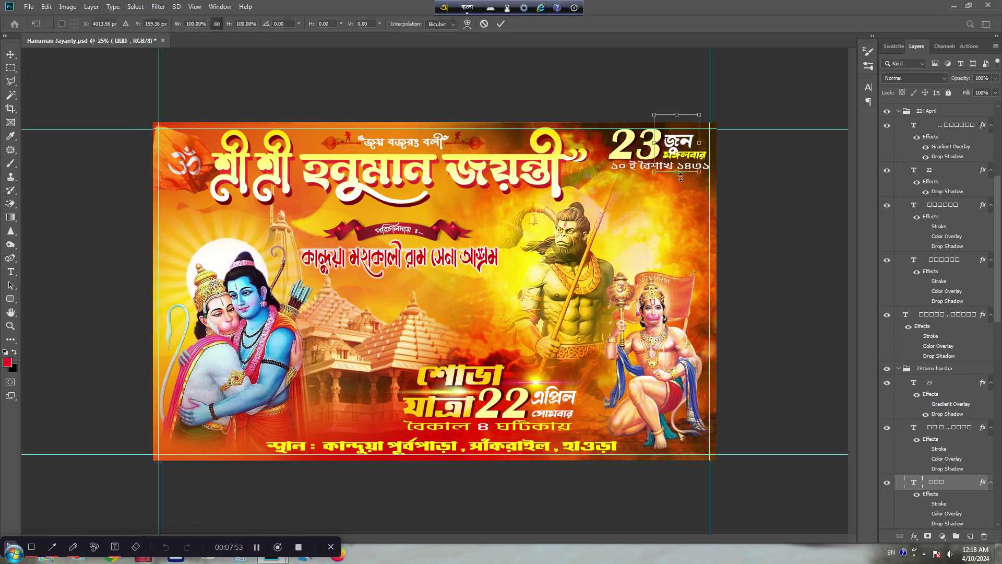
left_click_drag(677, 172, 714, 143)
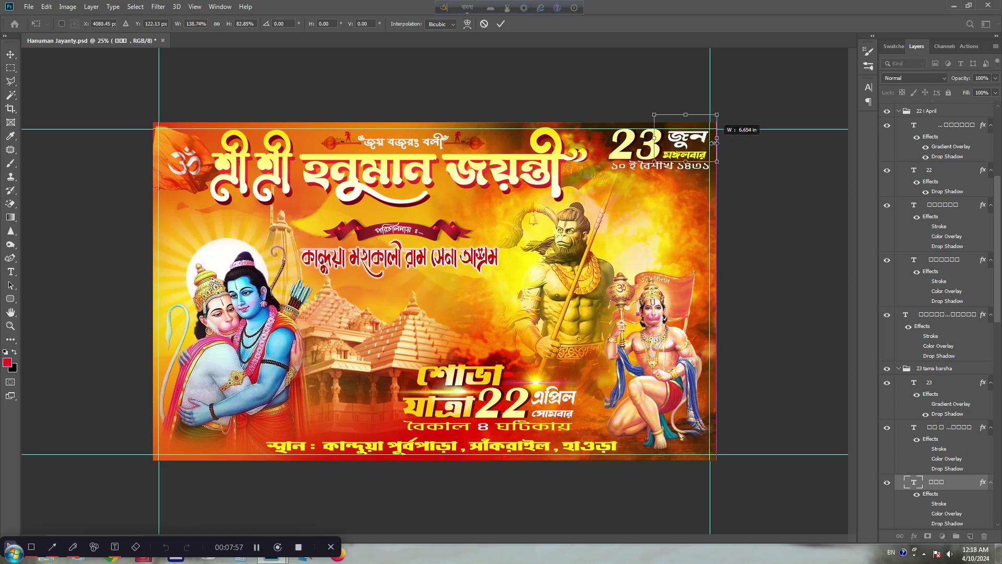
key("Return")
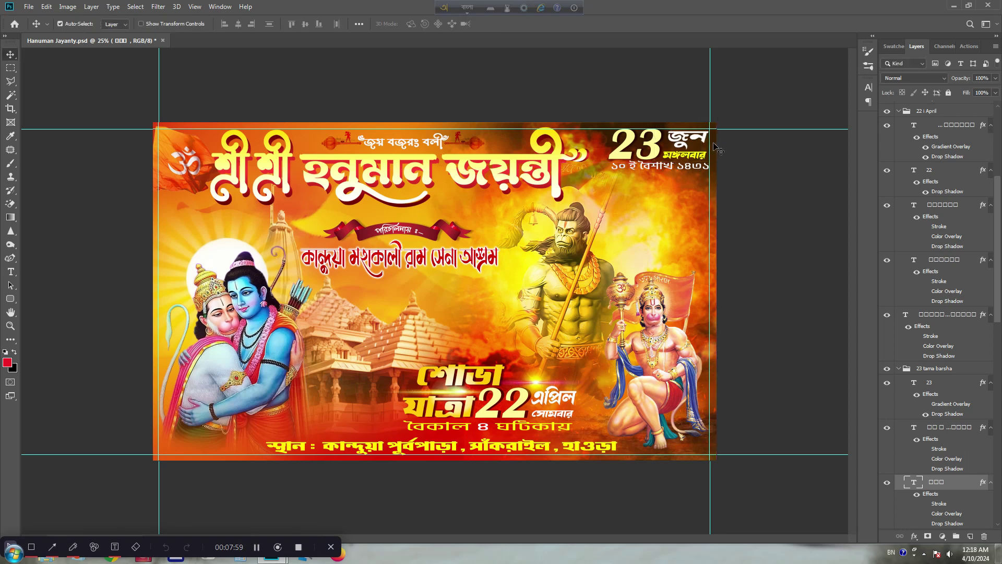
key("ctrl+z")
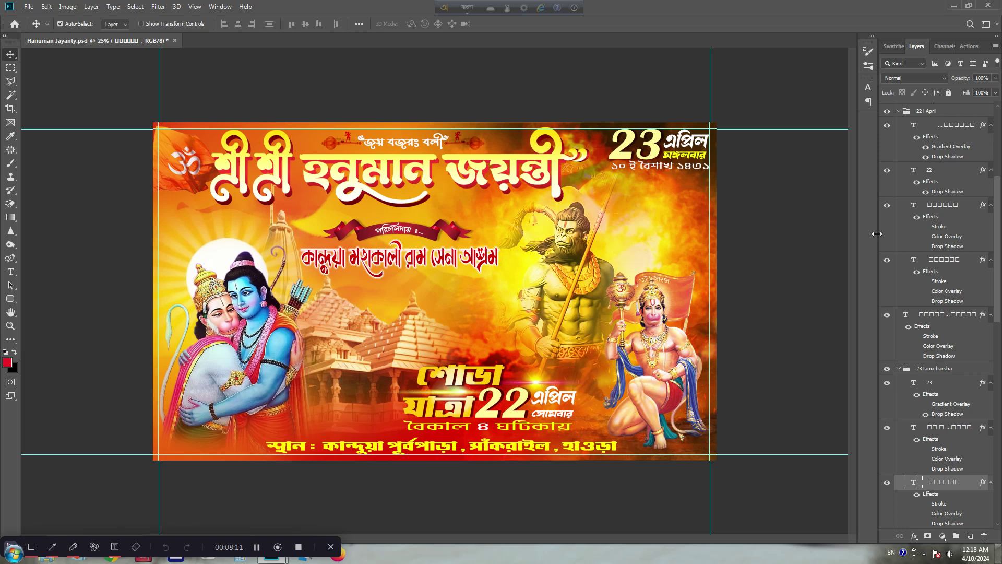
left_click(10, 272)
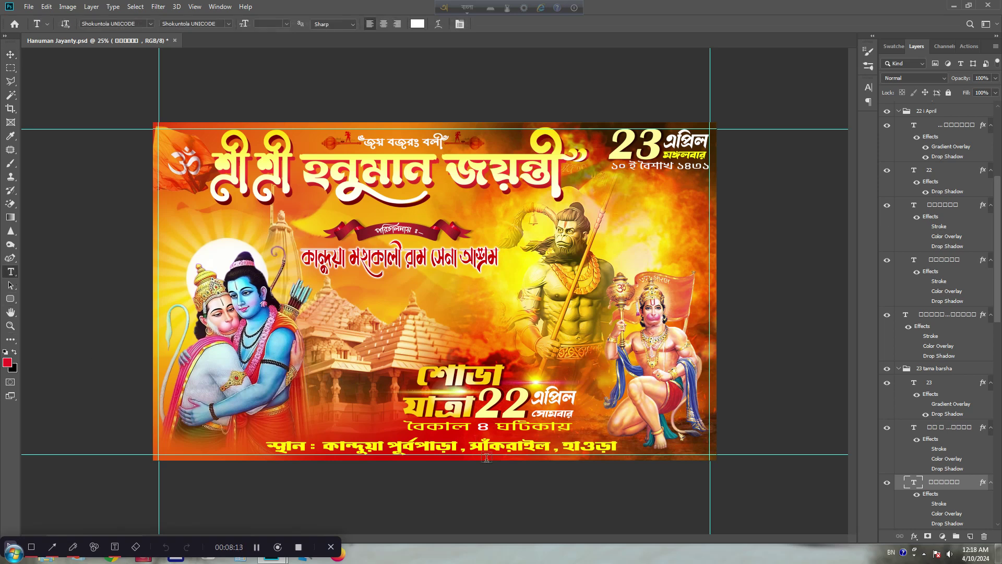
double_click(482, 427)
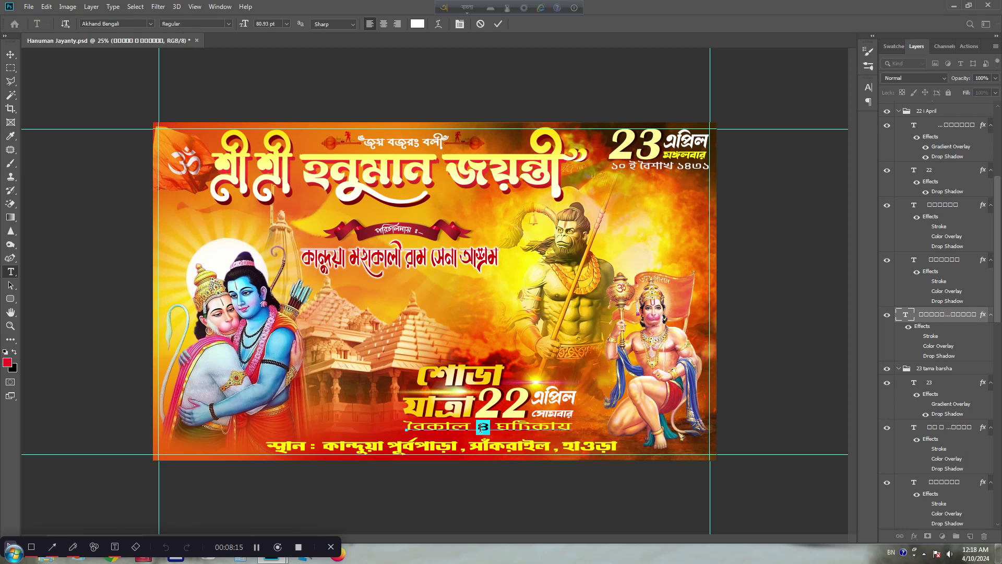
type("5")
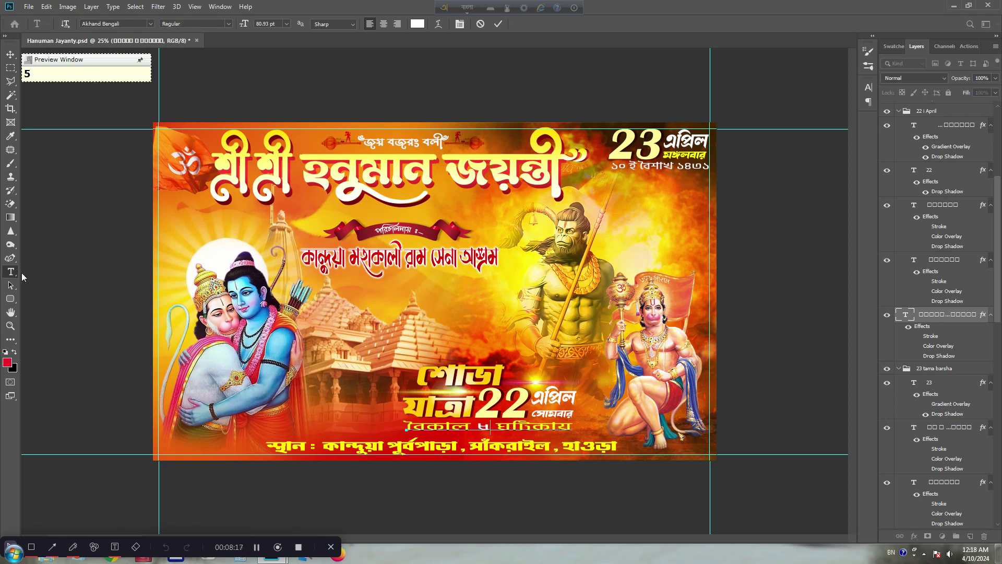
left_click(11, 55)
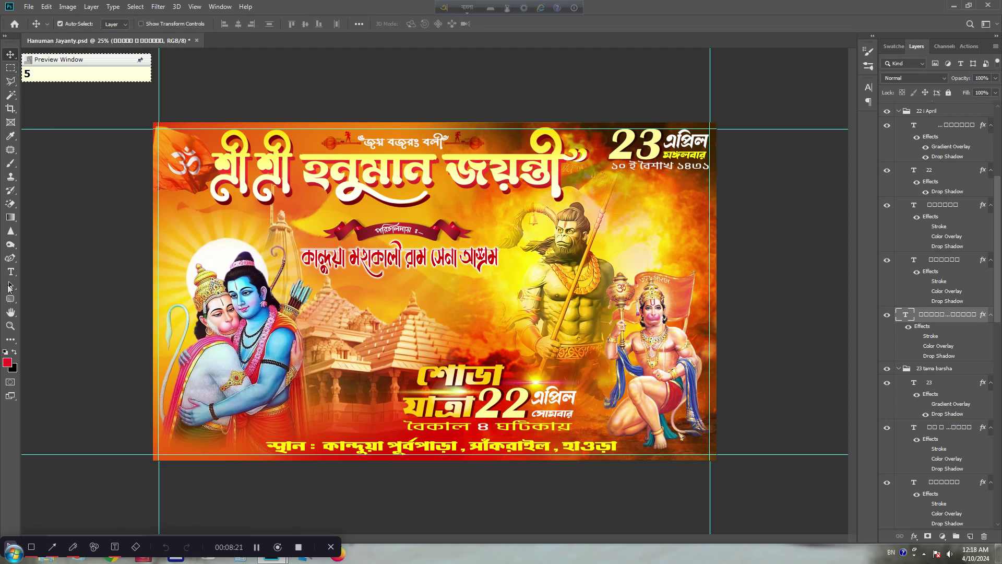
left_click(10, 272)
left_click(470, 428)
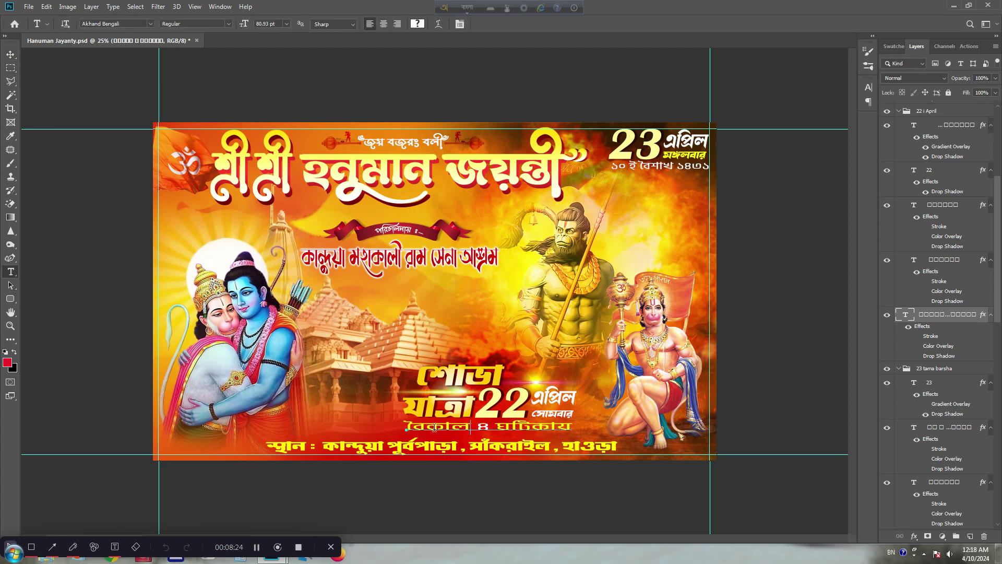
key("shift+End")
left_click_drag(471, 428, 407, 427)
type("s")
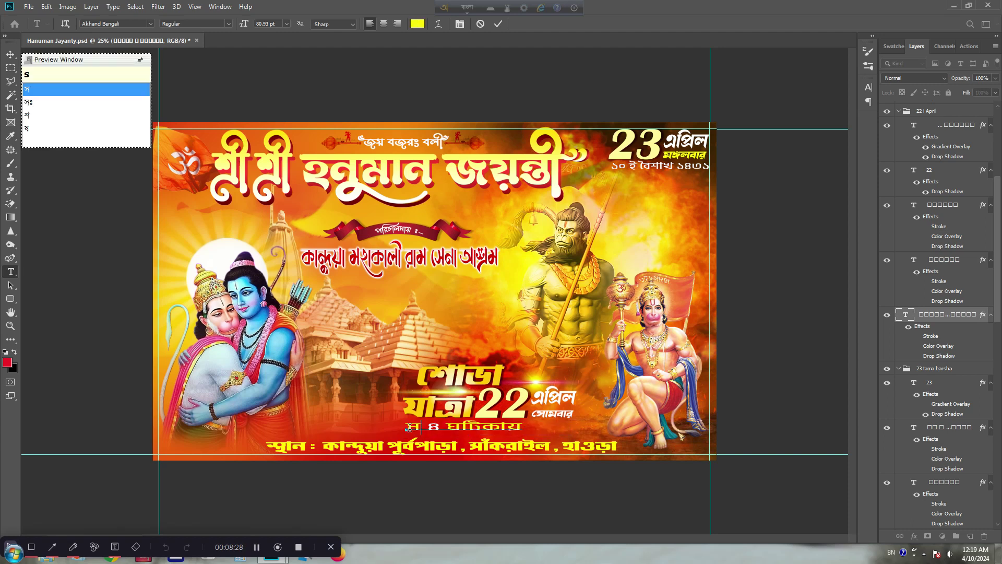
type("okal")
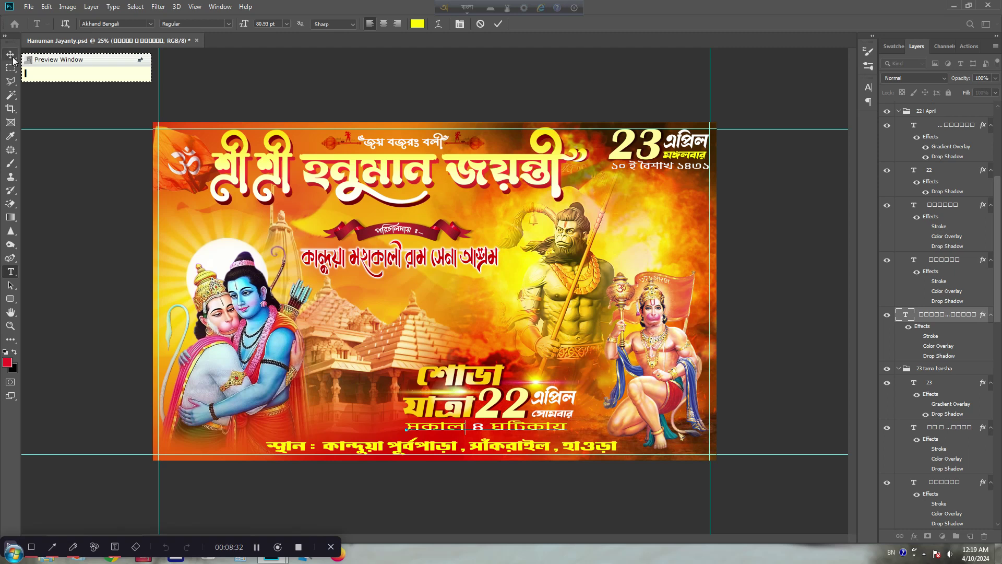
left_click(12, 56)
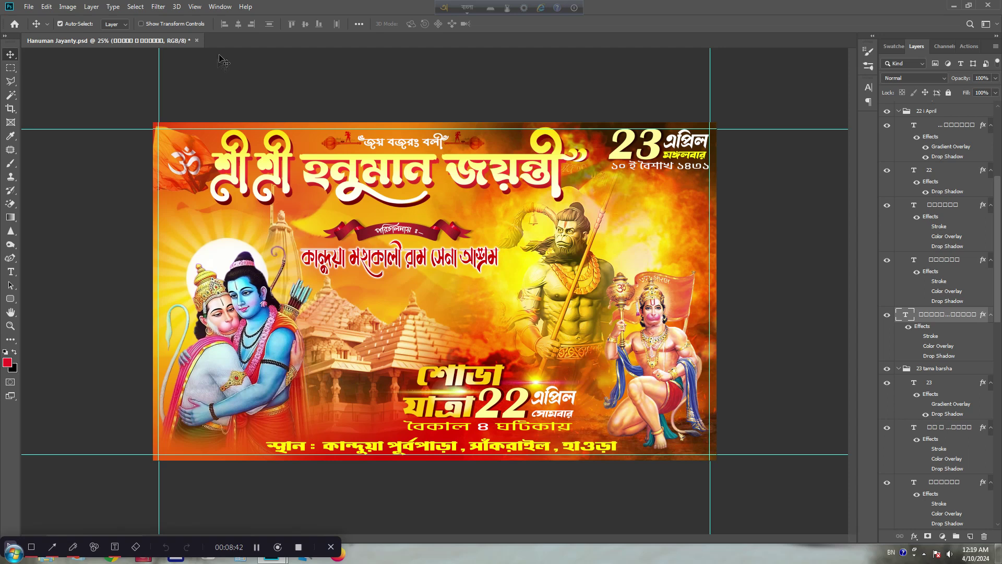
left_click(10, 272)
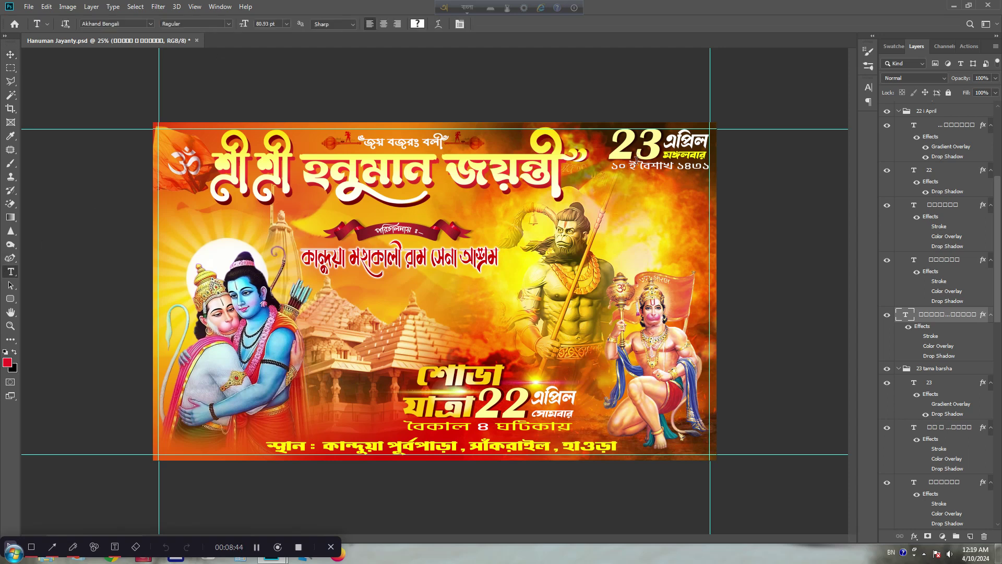
left_click_drag(627, 166, 613, 166)
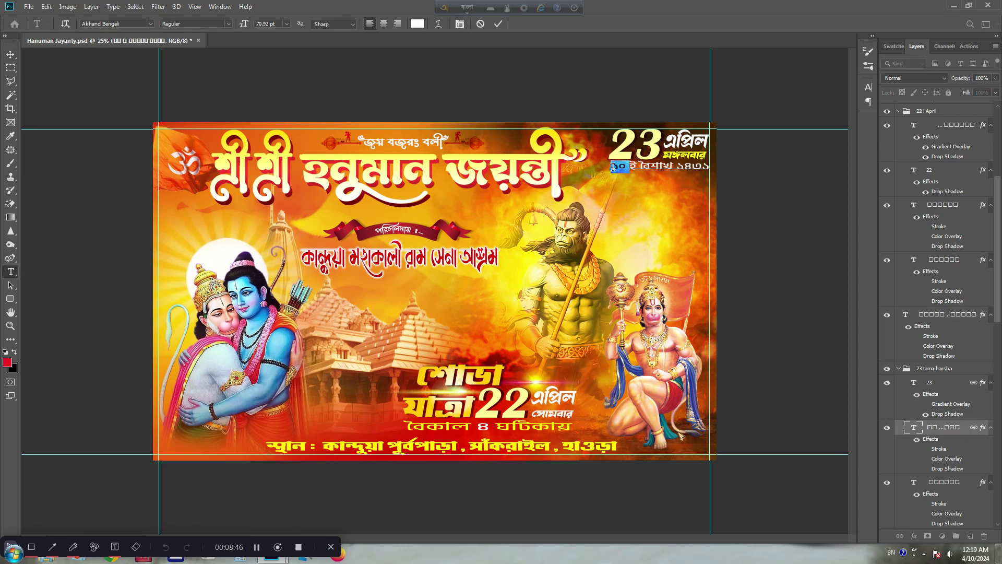
type("12")
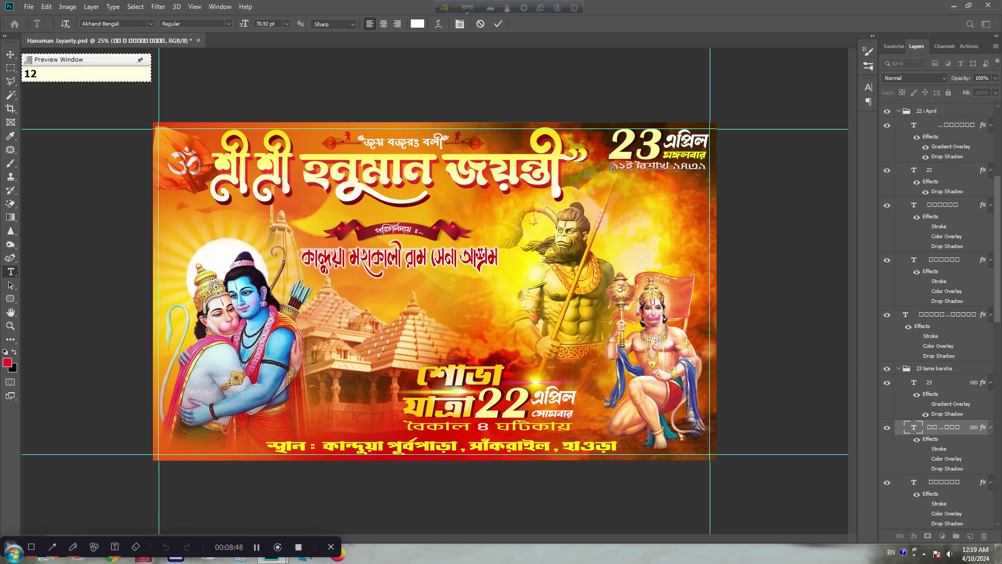
left_click(10, 54)
key("ctrl+z")
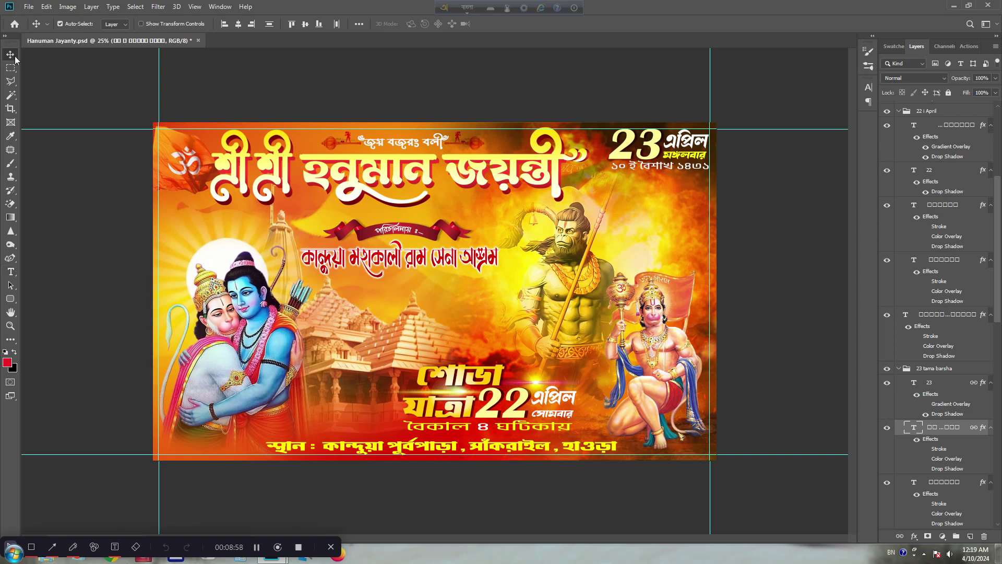
left_click(64, 10)
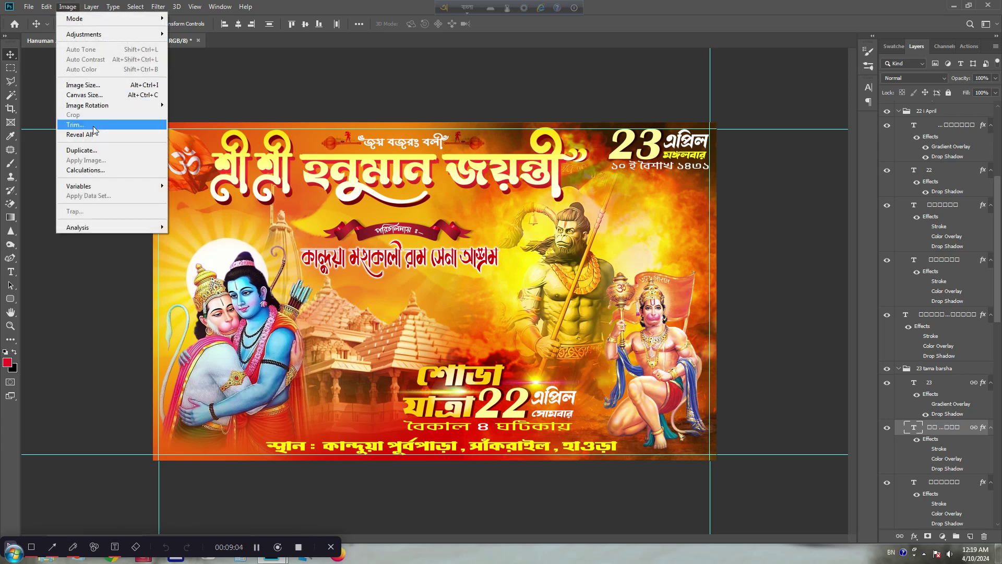
left_click(83, 152)
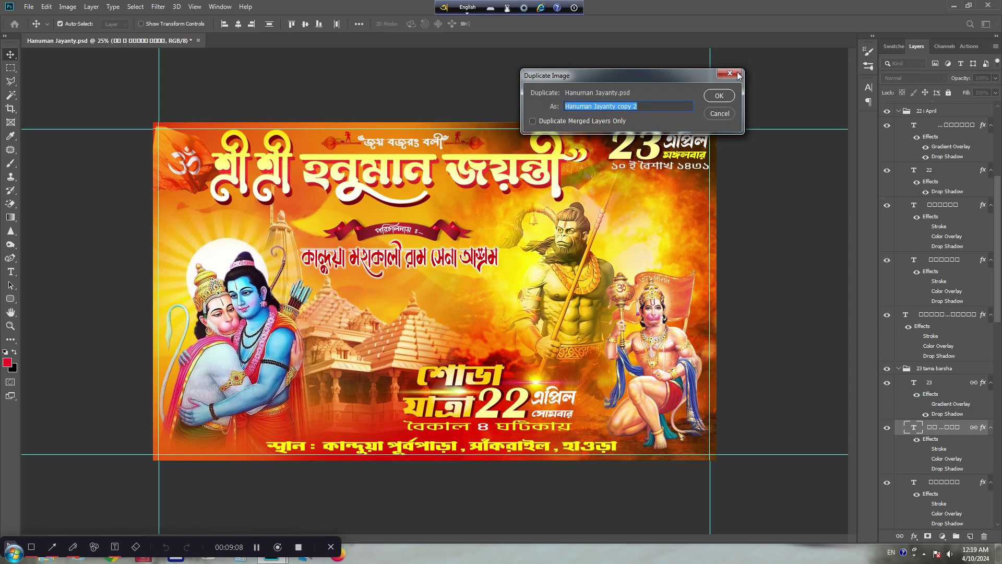
key("Return")
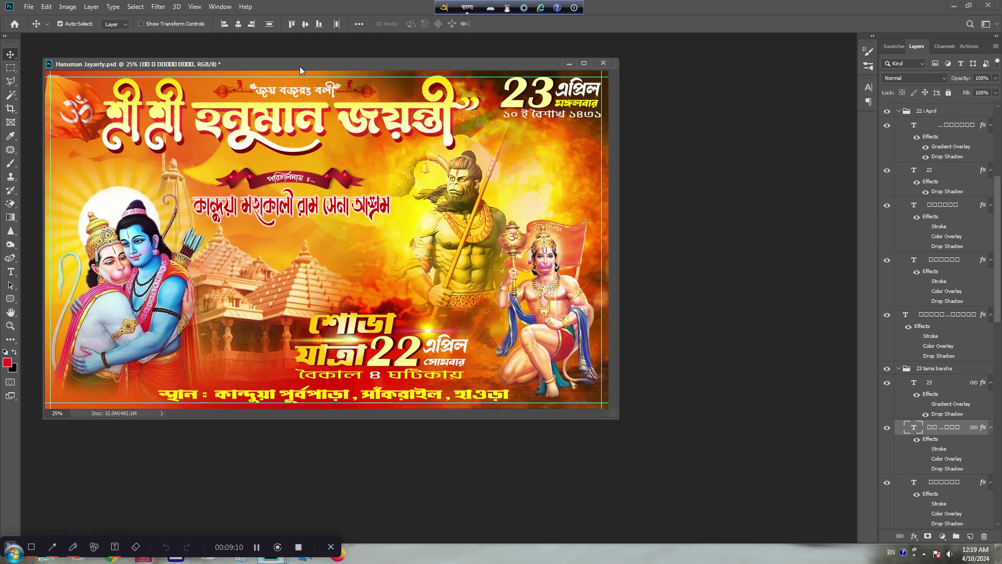
right_click(300, 67)
left_click(319, 88)
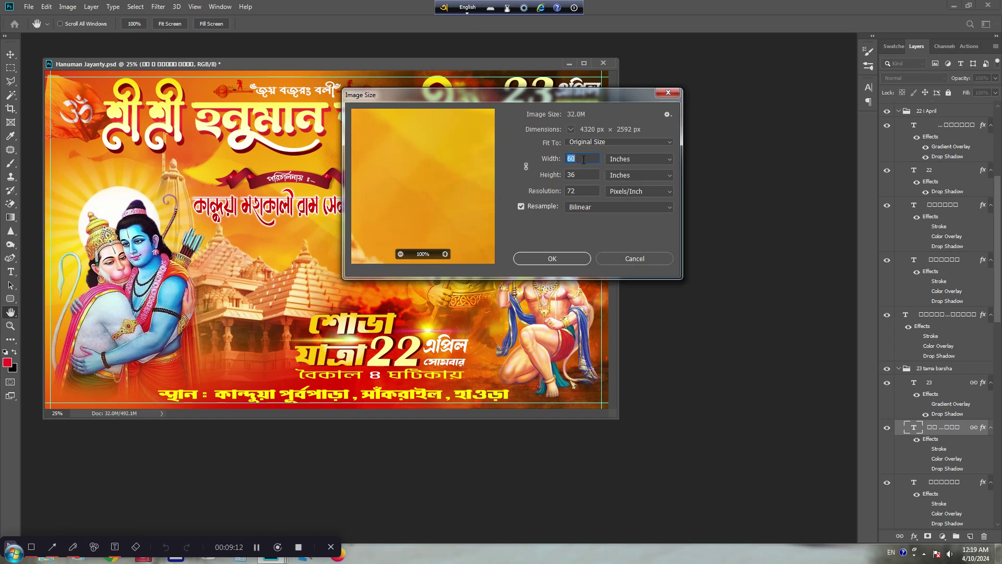
key("Tab")
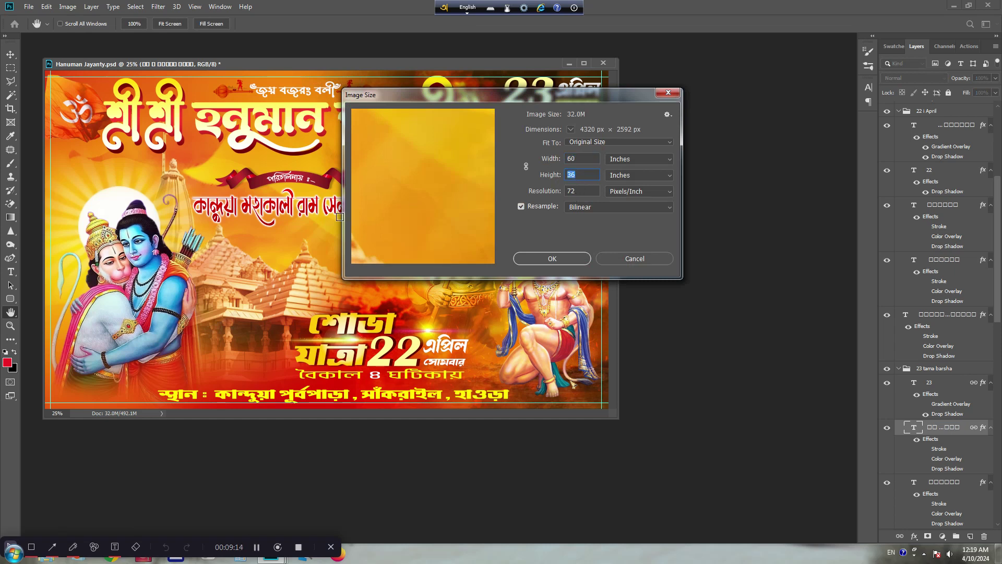
left_click(668, 93)
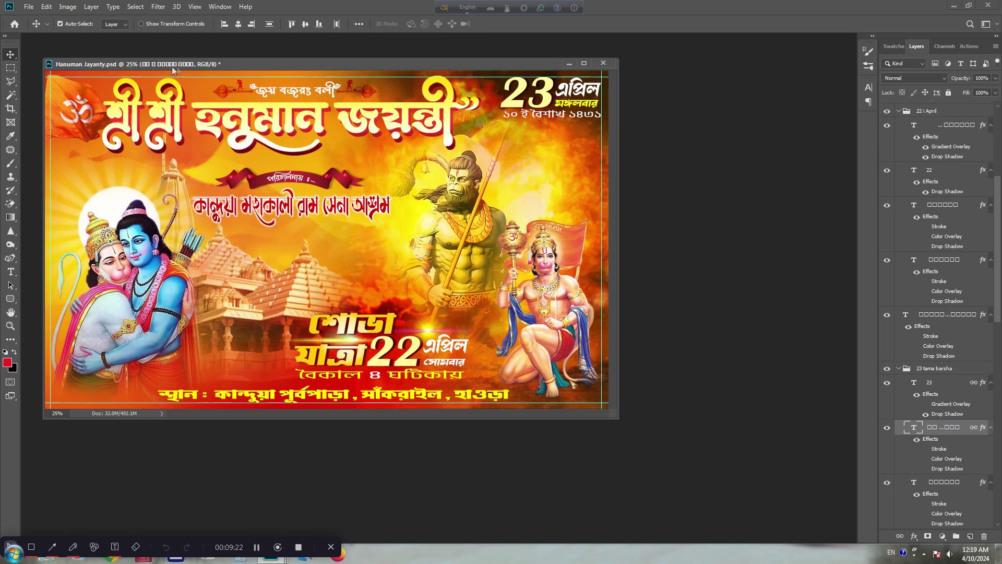
left_click_drag(171, 67, 262, 43)
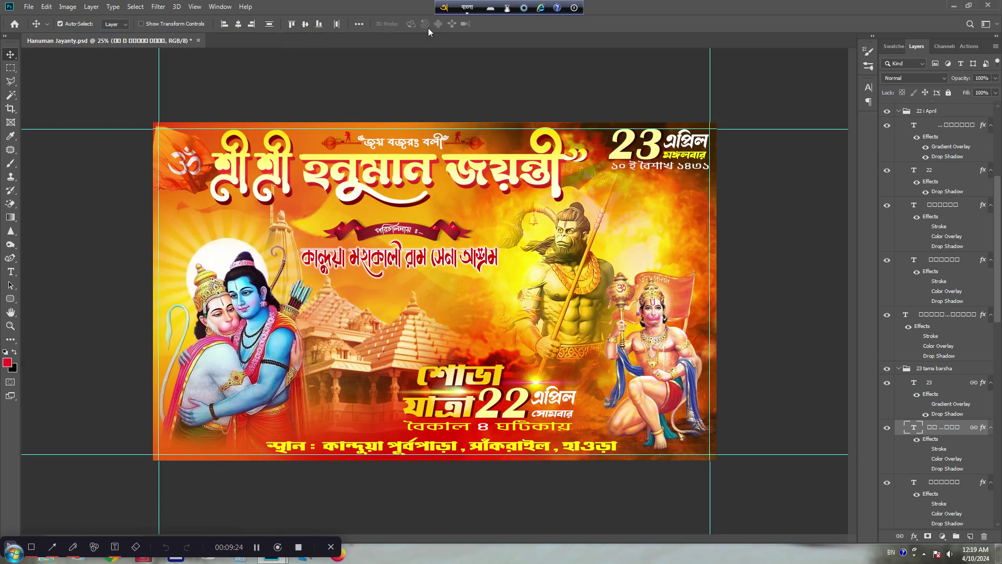
Switch typing to English and duplicate the poster with Duplicate Merged Layers Only
left_click(576, 8)
left_click(575, 35)
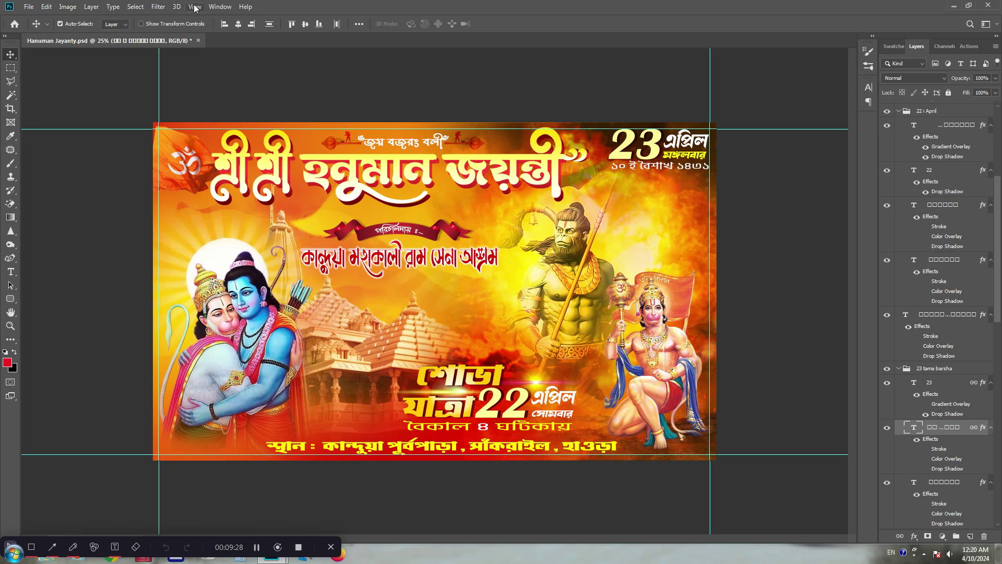
left_click(61, 8)
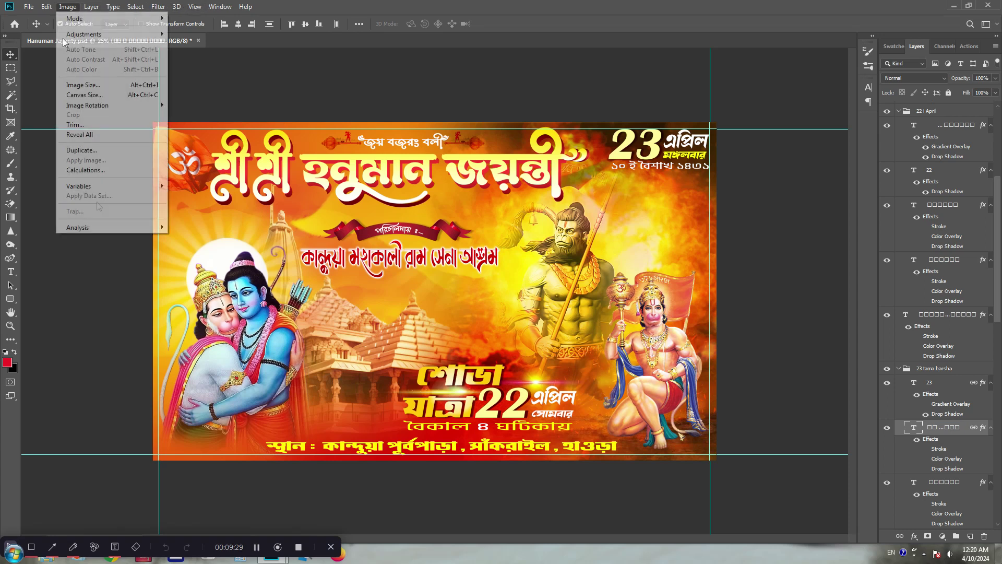
left_click(78, 150)
left_click(533, 121)
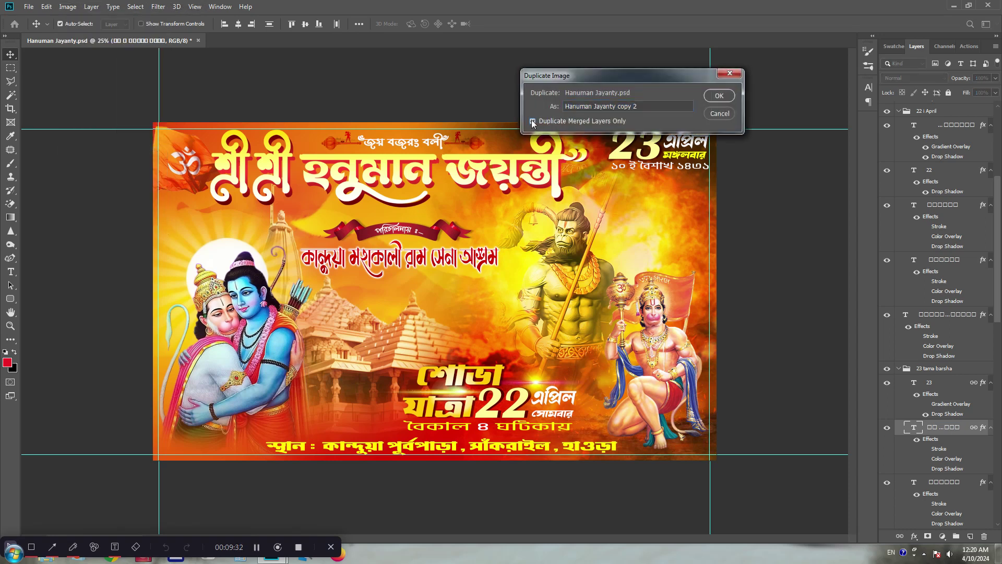
left_click(721, 96)
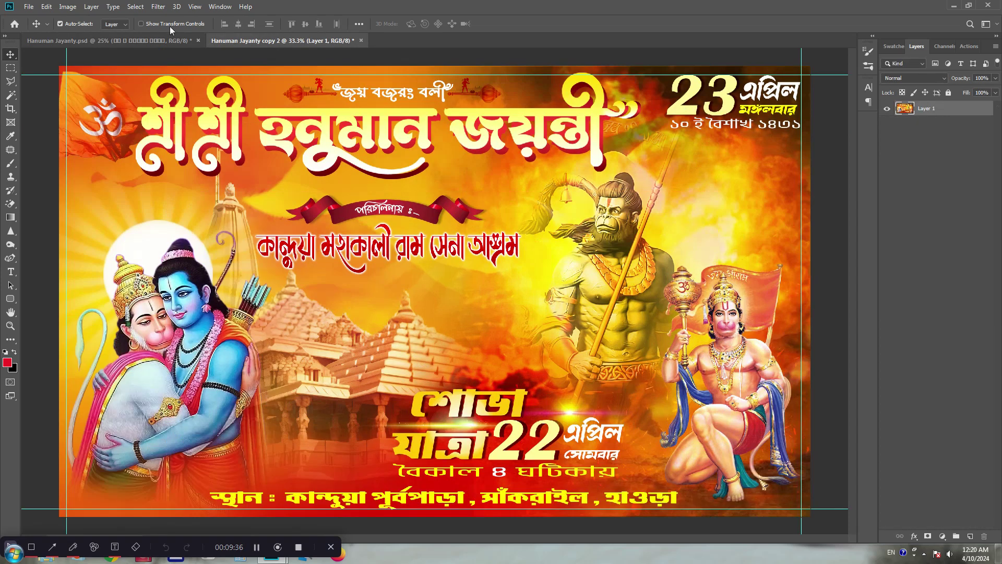
Clear all guides from the copy and apply Brightness/Contrast with contrast 30
left_click(201, 10)
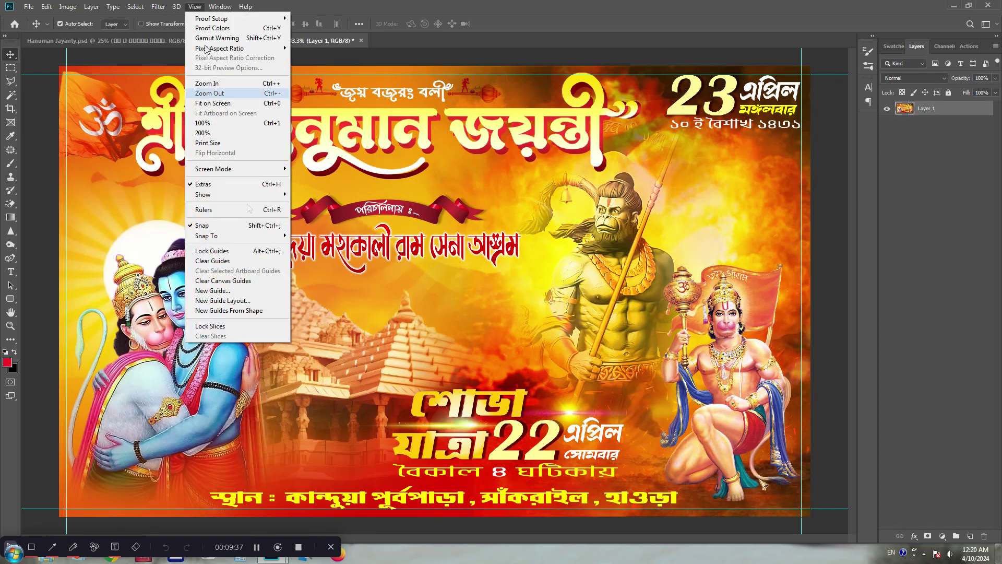
left_click(218, 261)
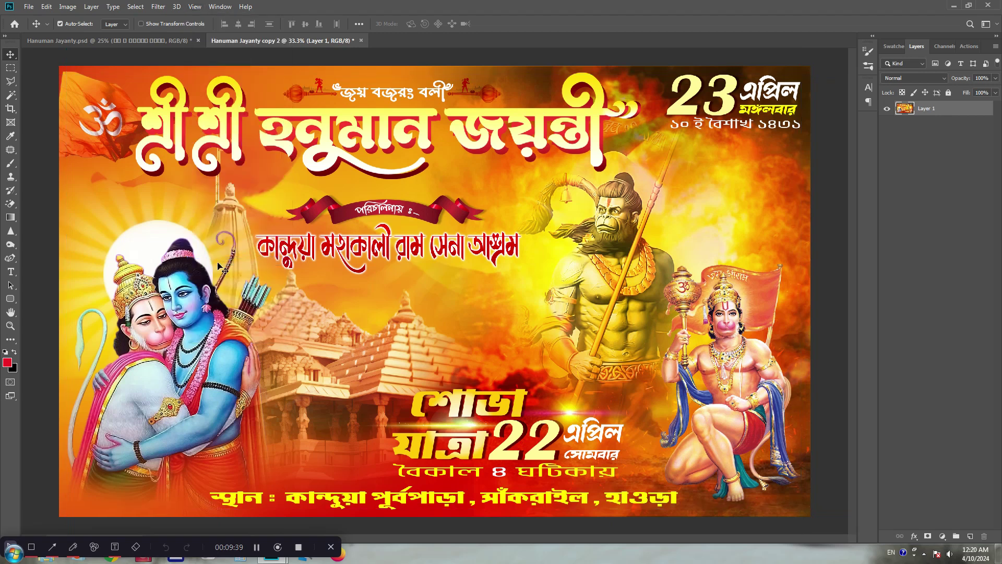
left_click(67, 7)
mouse_move(87, 36)
left_click(198, 35)
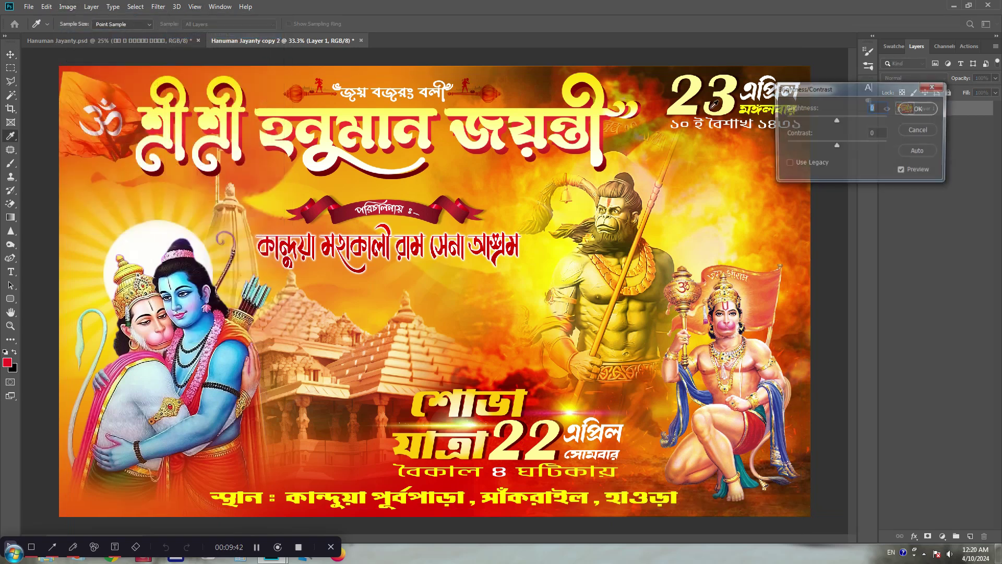
double_click(868, 135)
type("30")
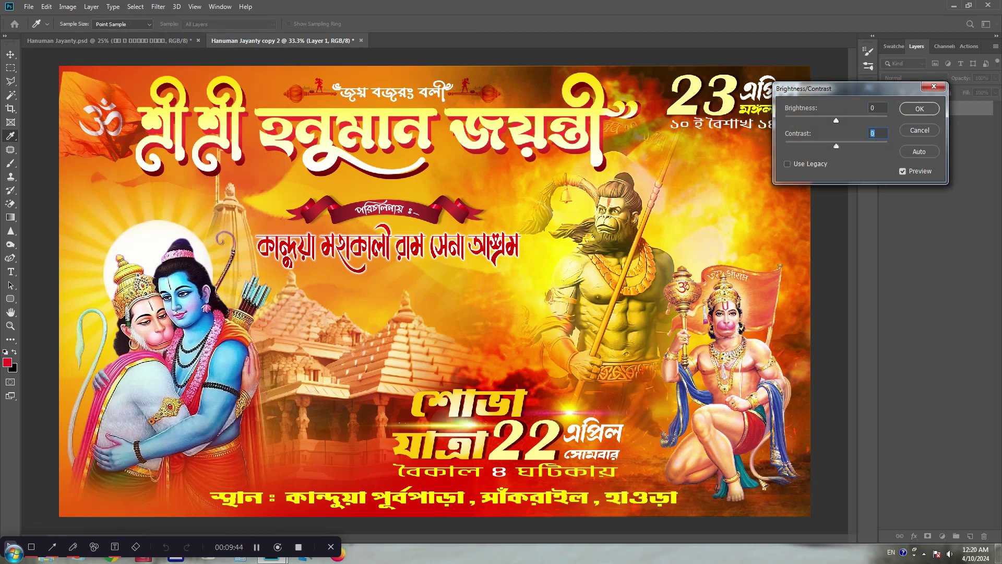
left_click(932, 111)
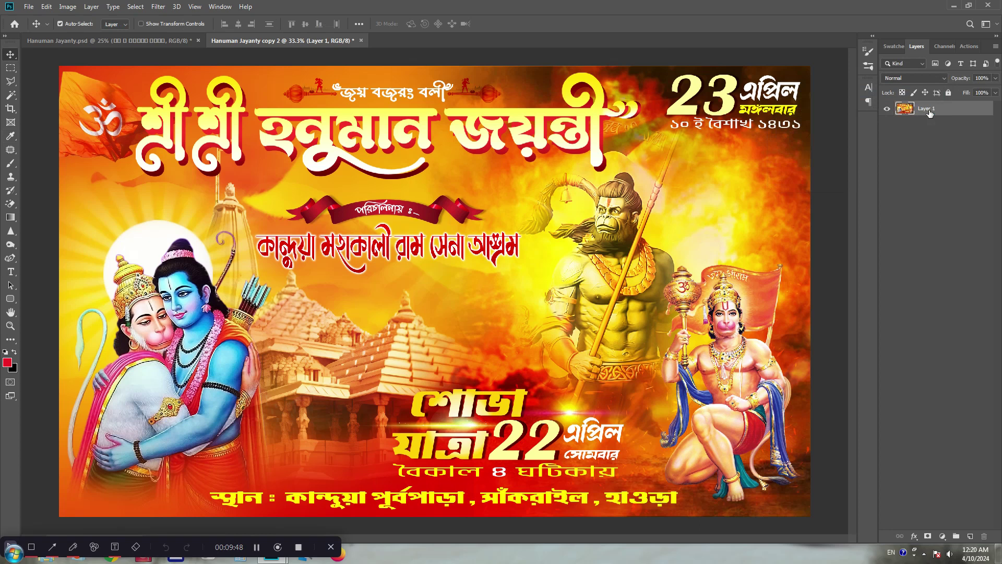